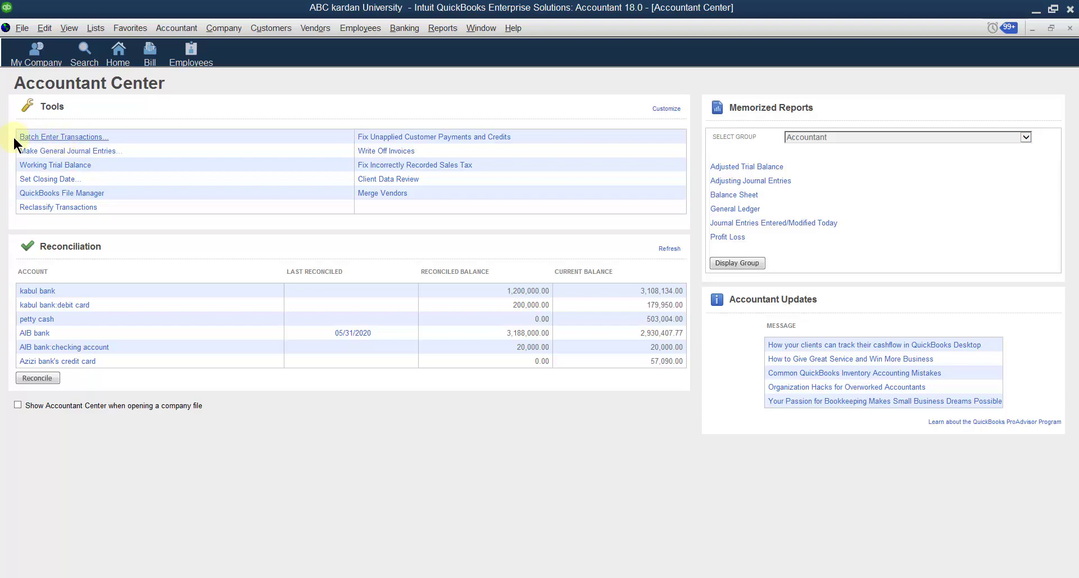
- Open batch transaction entry from the Accountant Center and choose Checks as the transaction type
click(50, 138)
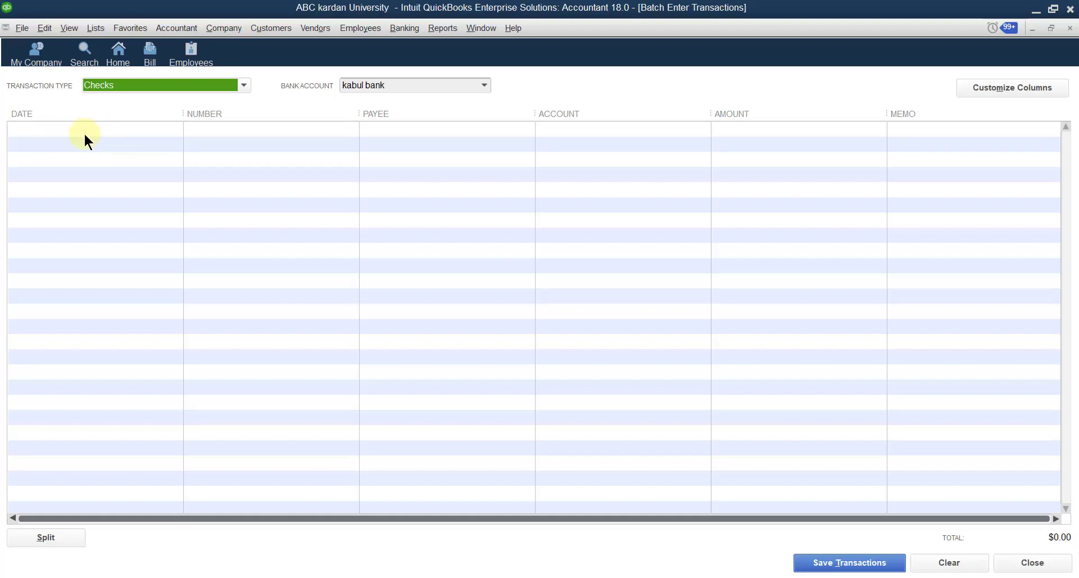
click(244, 85)
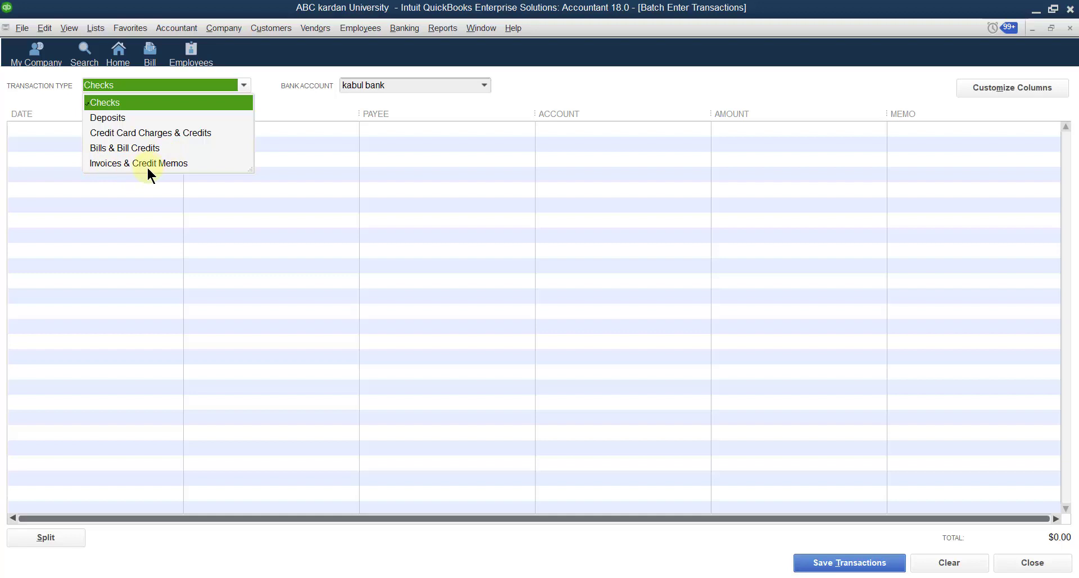
click(111, 103)
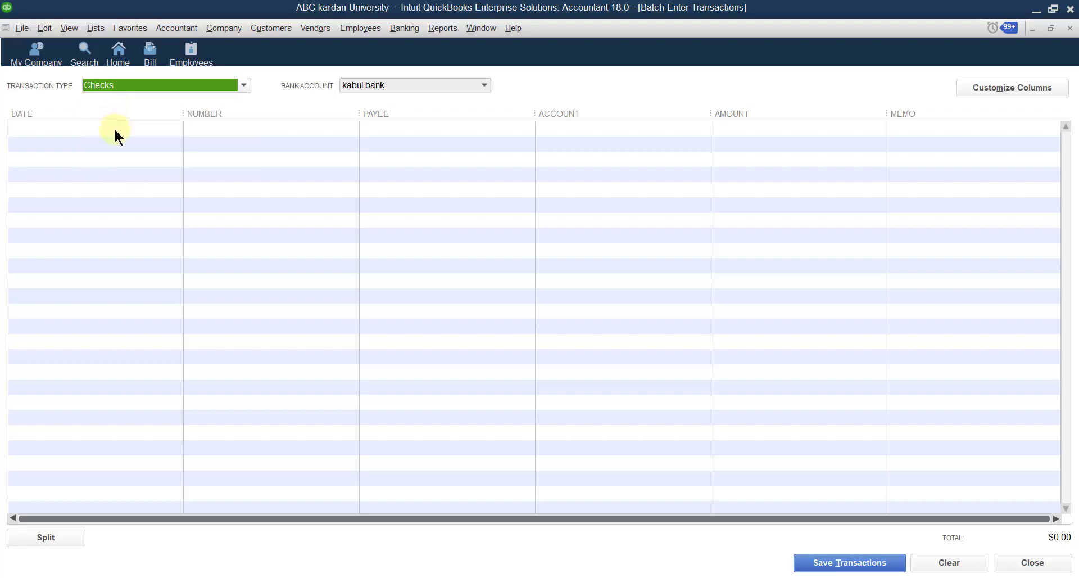
- Date the first check 08/02/2020 and choose kabul bank as the bank account
click(115, 129)
click(175, 129)
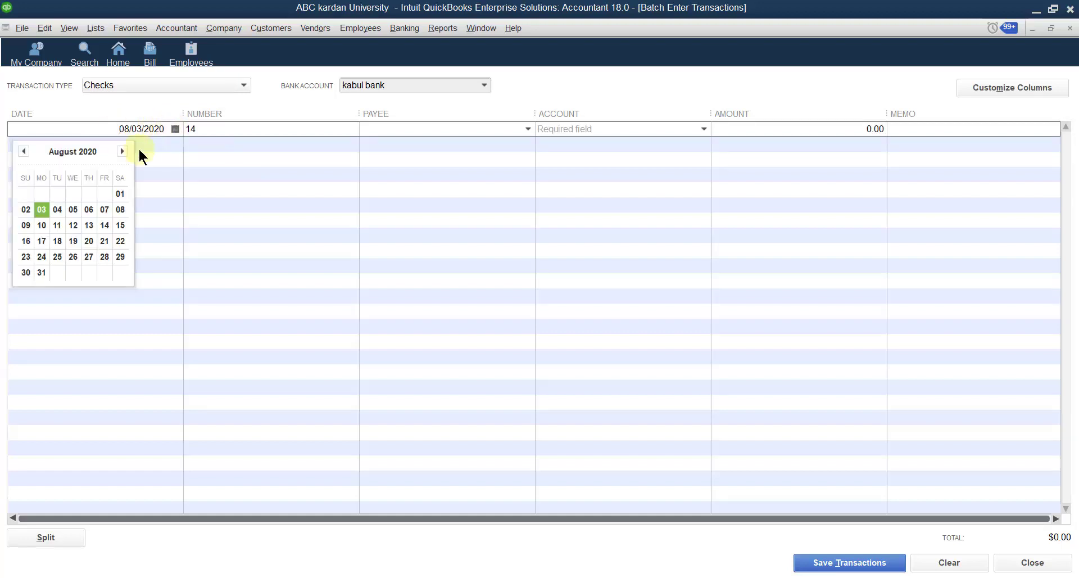
click(26, 208)
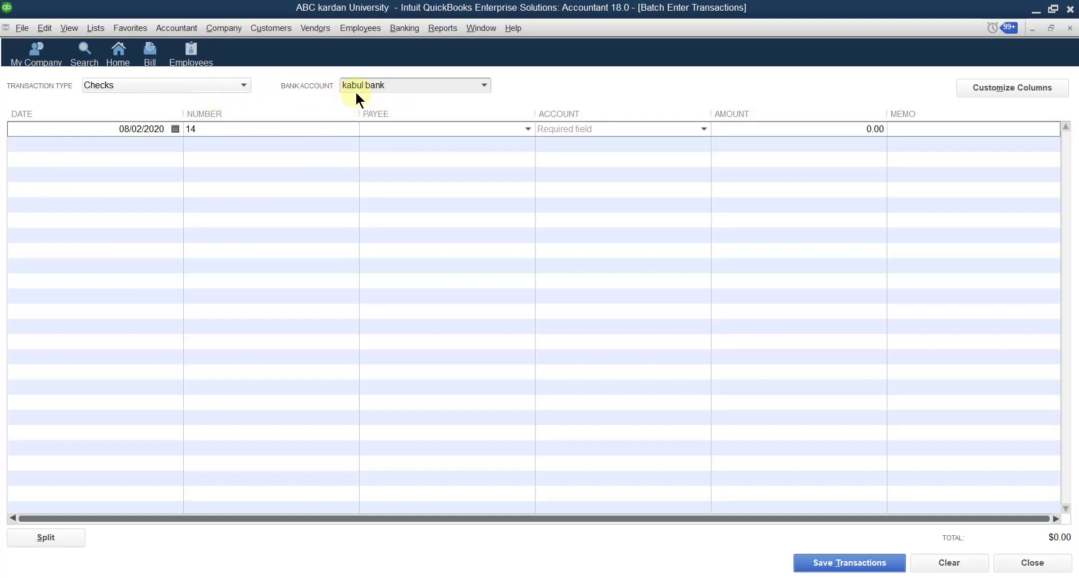
click(483, 88)
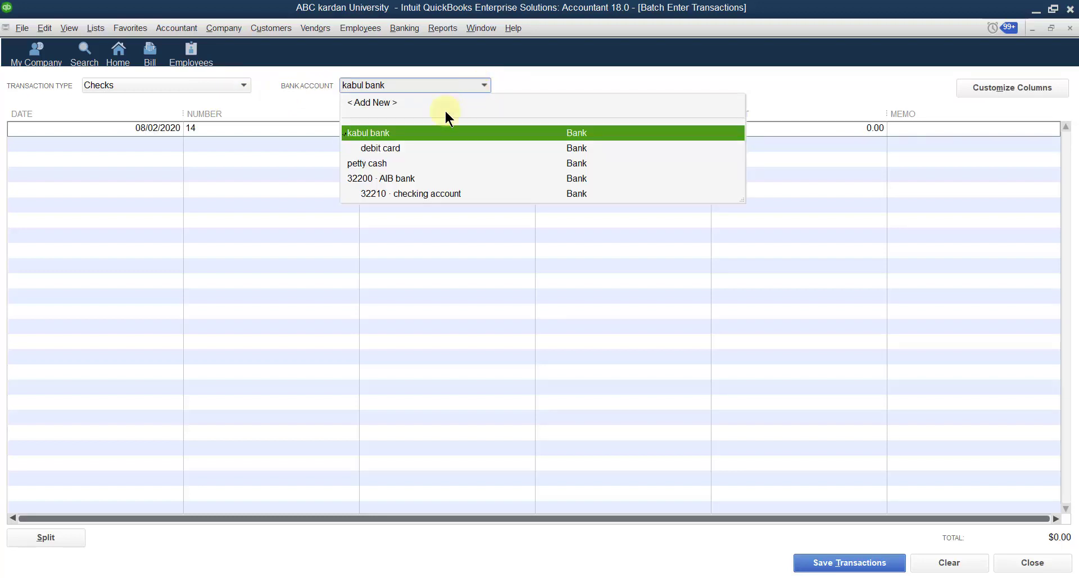
click(366, 133)
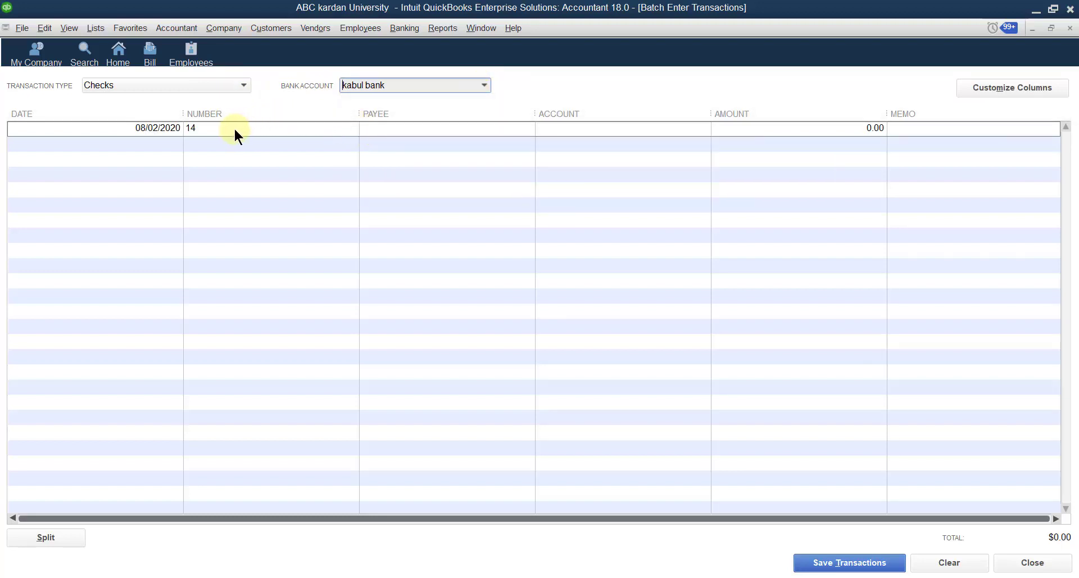
- Complete the first check with the first listed vendor as payee, account 68400 · Travel Expense and an amount of 20,000
click(494, 127)
click(528, 130)
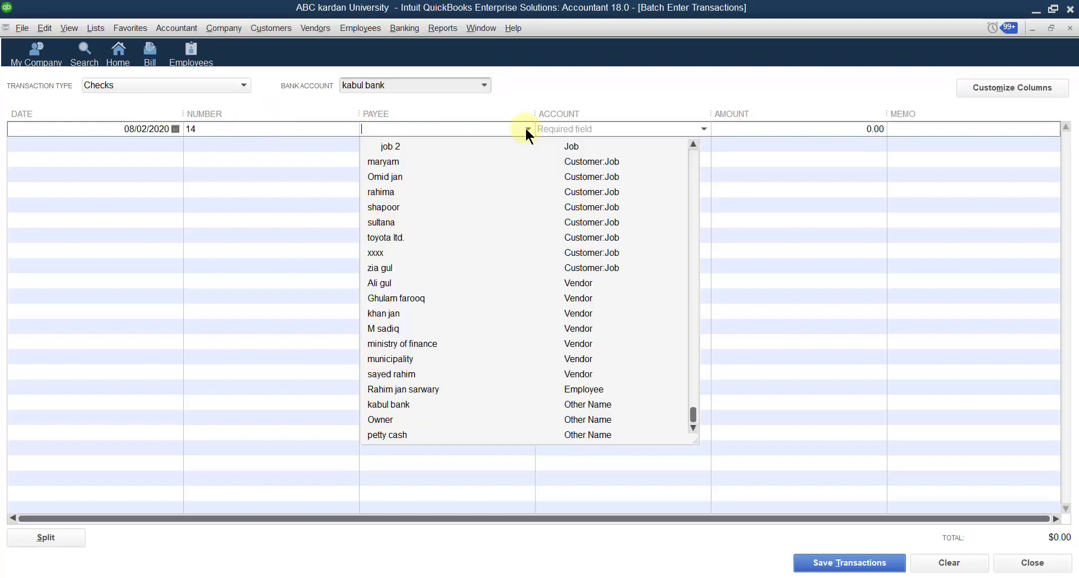
click(387, 282)
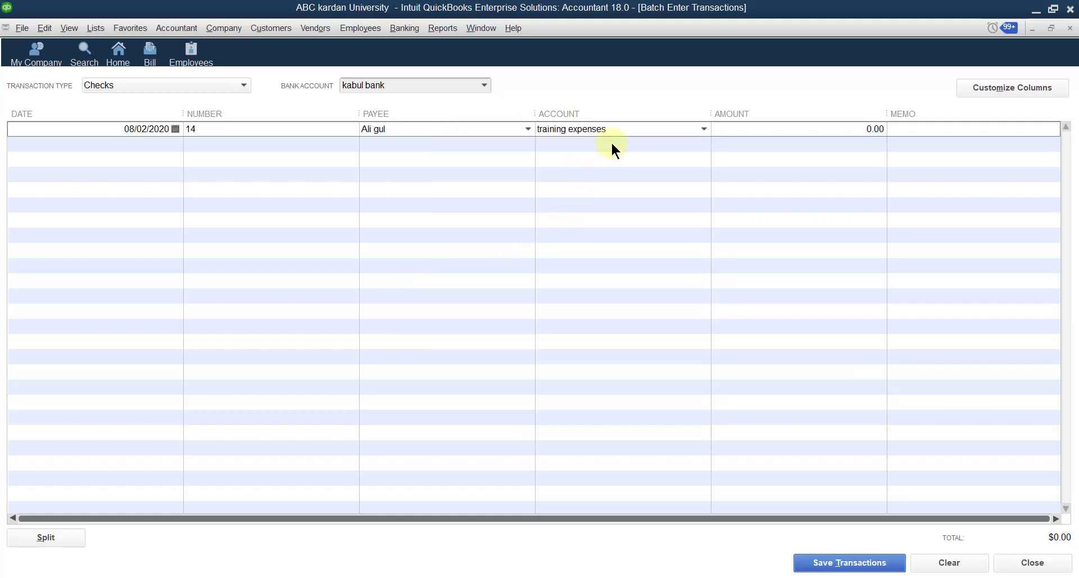
click(701, 128)
click(701, 129)
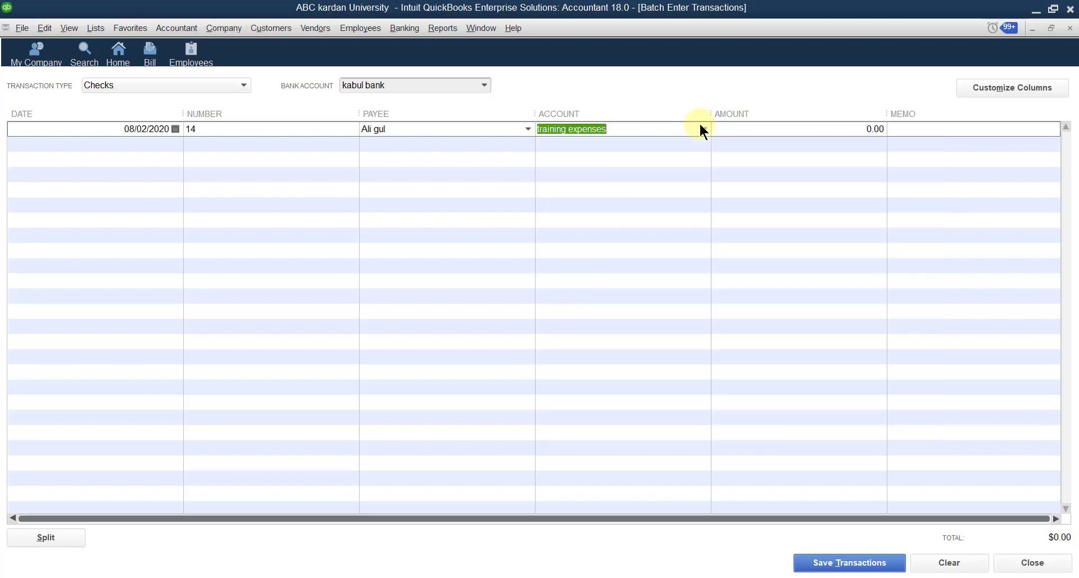
click(701, 128)
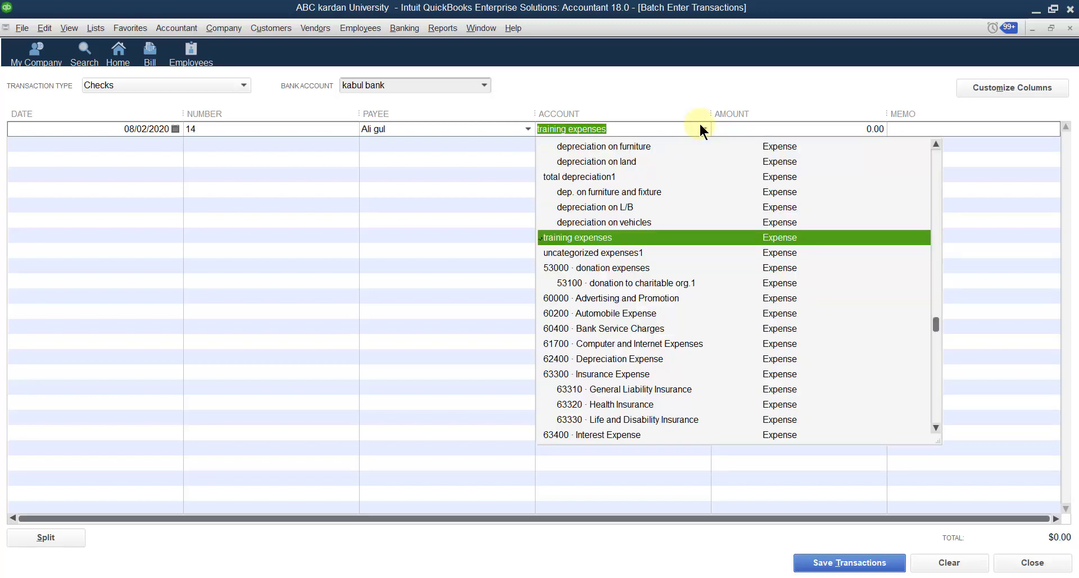
scroll(603, 351, down, 6)
click(604, 330)
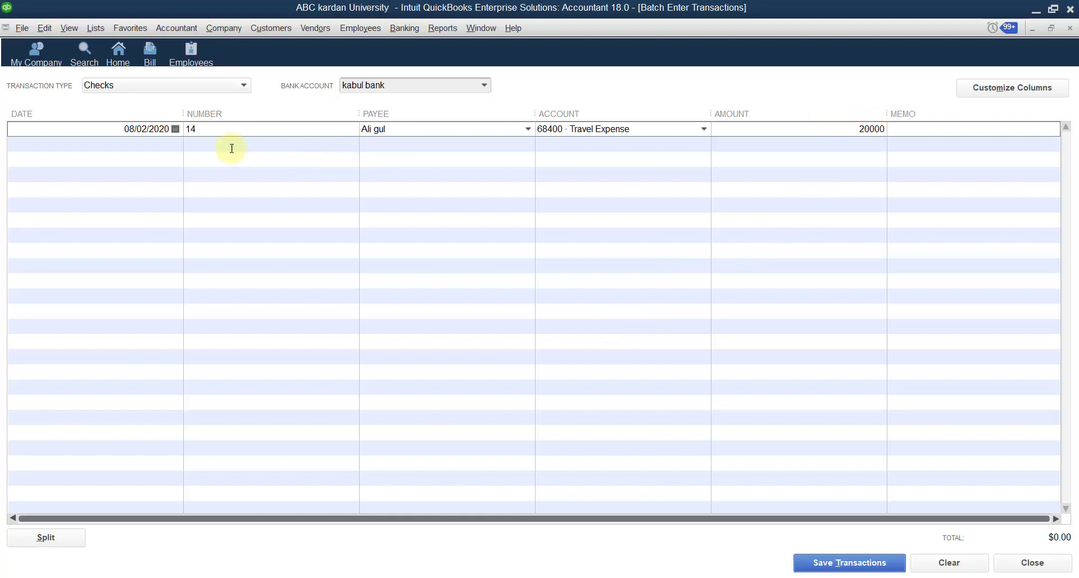
- Start a second check dated 08/02/2020 with the fourth listed vendor as payee
click(175, 145)
click(175, 144)
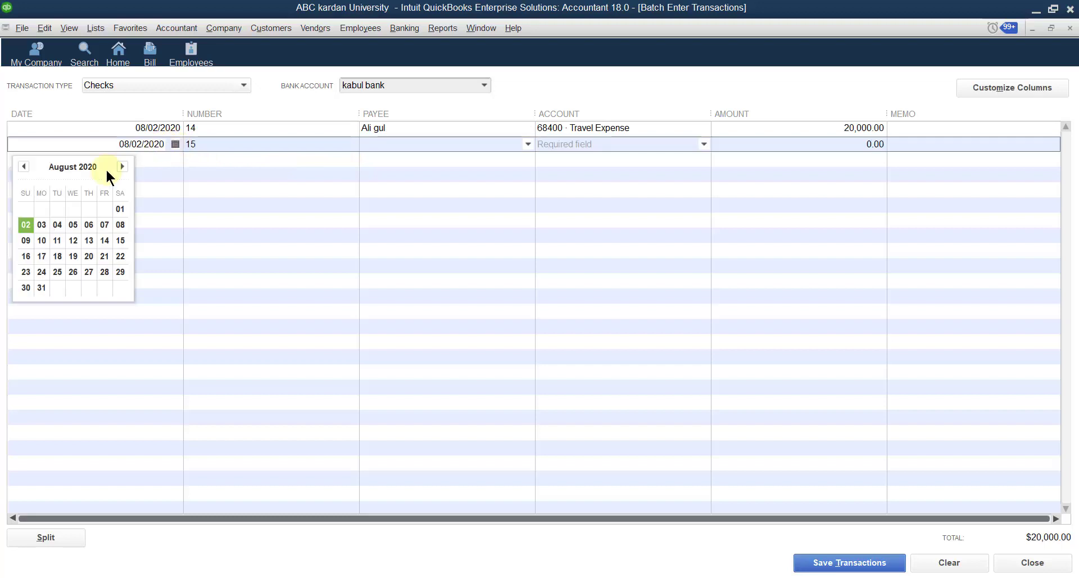
click(26, 227)
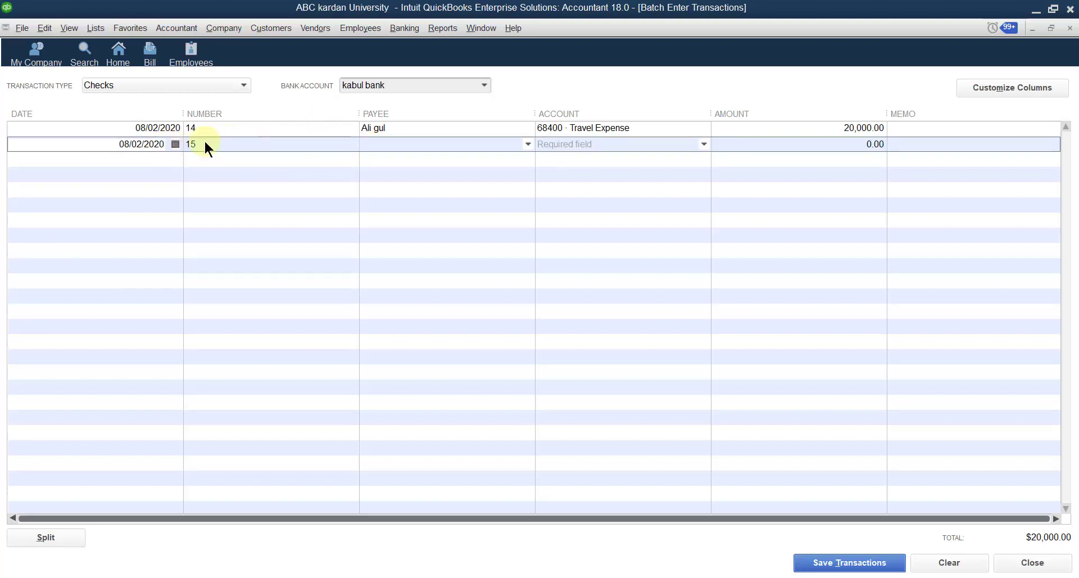
click(526, 142)
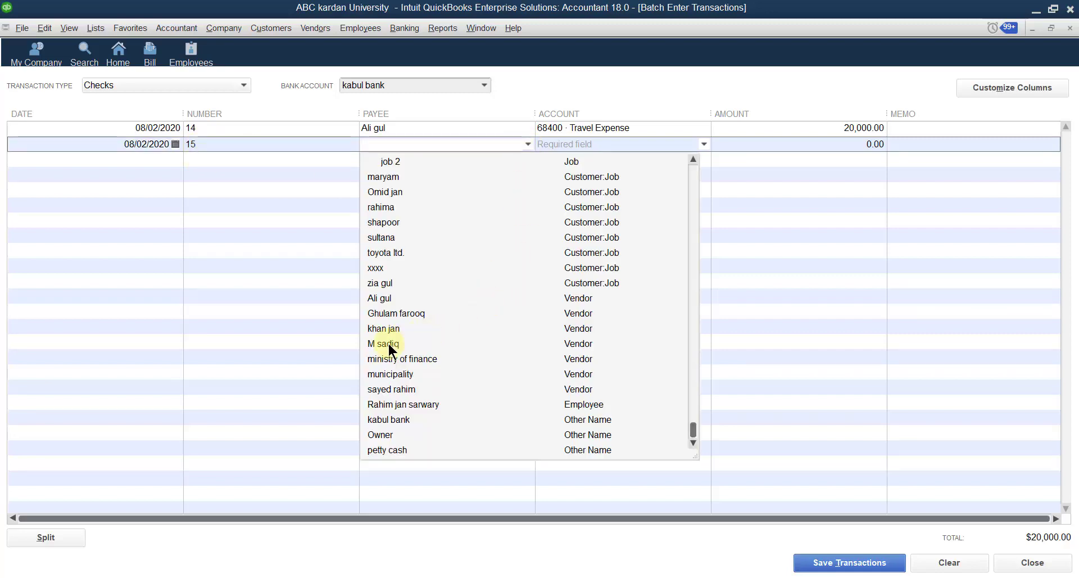
click(388, 343)
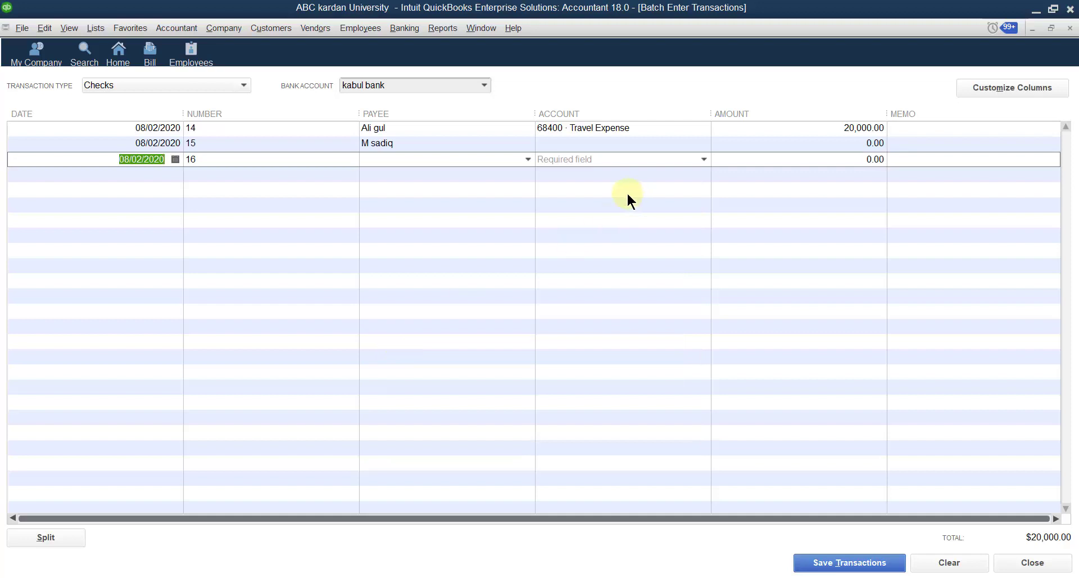
- Clear the check number from the extra third row and try to remove its date
click(653, 145)
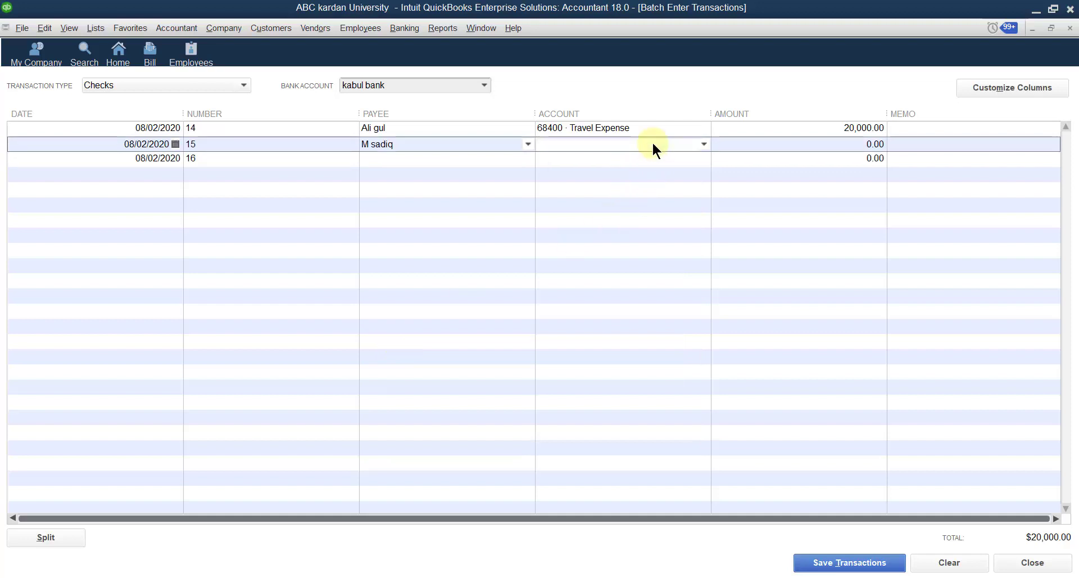
click(242, 158)
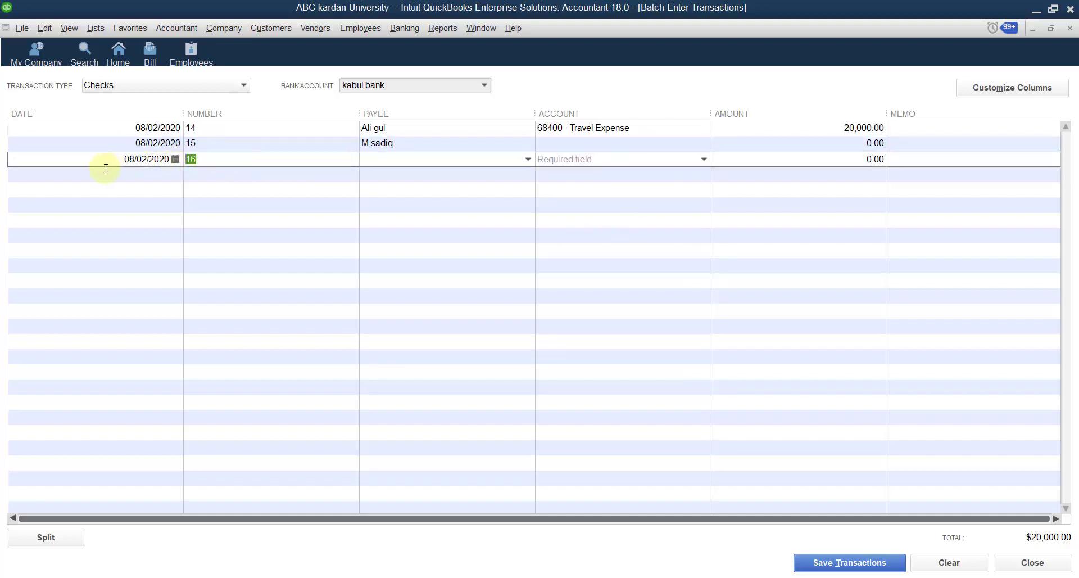
key(BackSpace)
drag(116, 159, 178, 167)
key(BackSpace)
- Assign the second check to account 67100 · Rent Expense and set its amount to 25,000
click(596, 140)
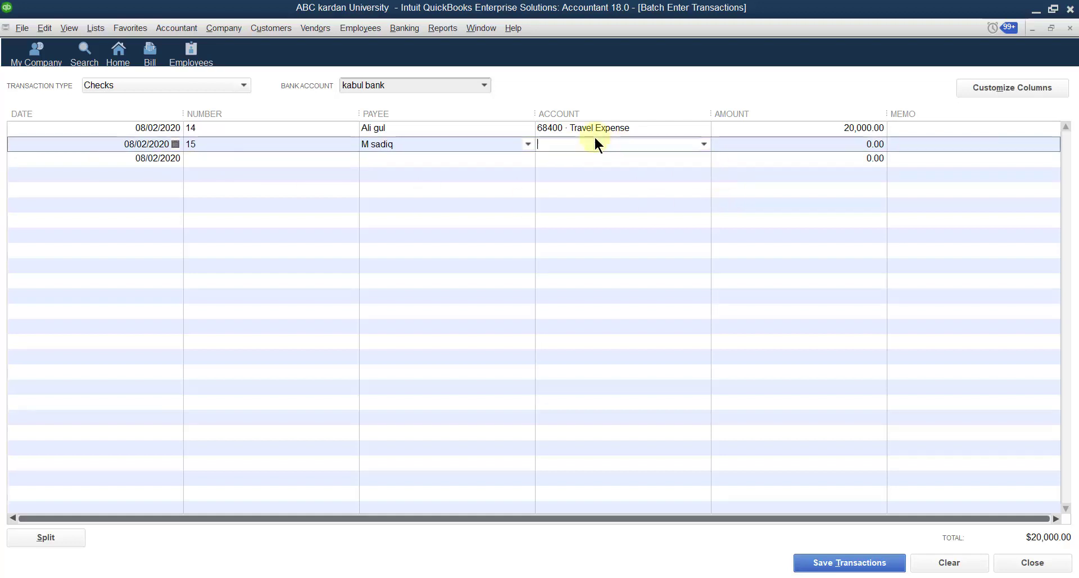
click(702, 144)
scroll(630, 337, down, 2)
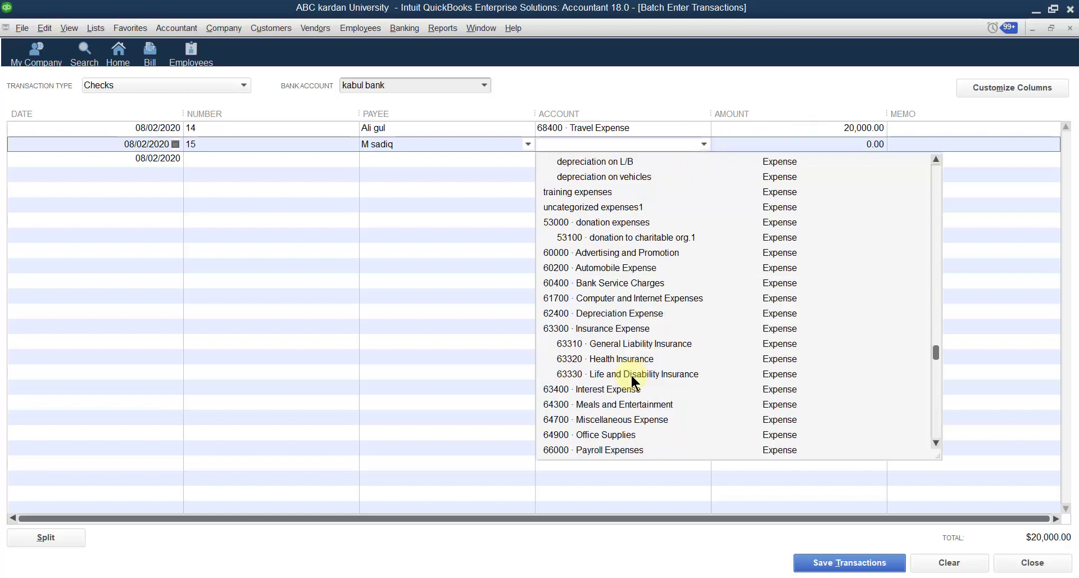
scroll(631, 373, down, 3)
click(598, 359)
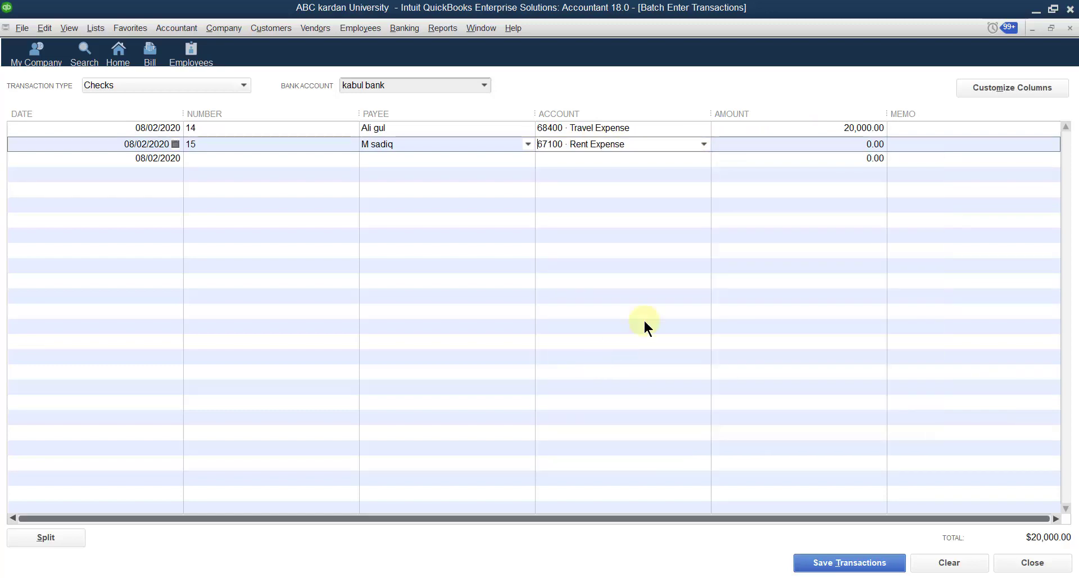
click(838, 145)
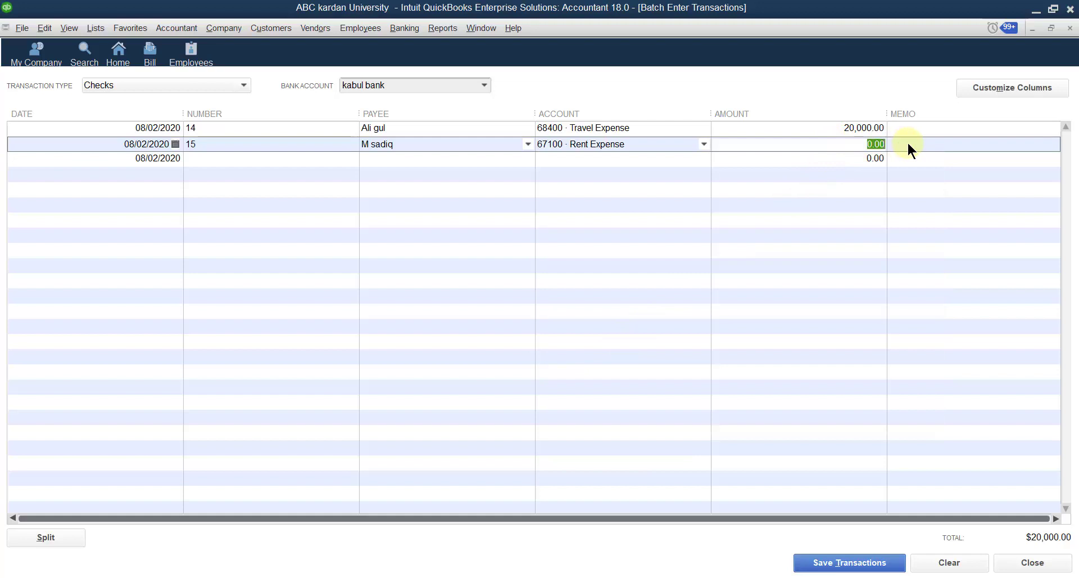
text(225000)
- Replace the date in the third check row with 07/02/2020
click(194, 157)
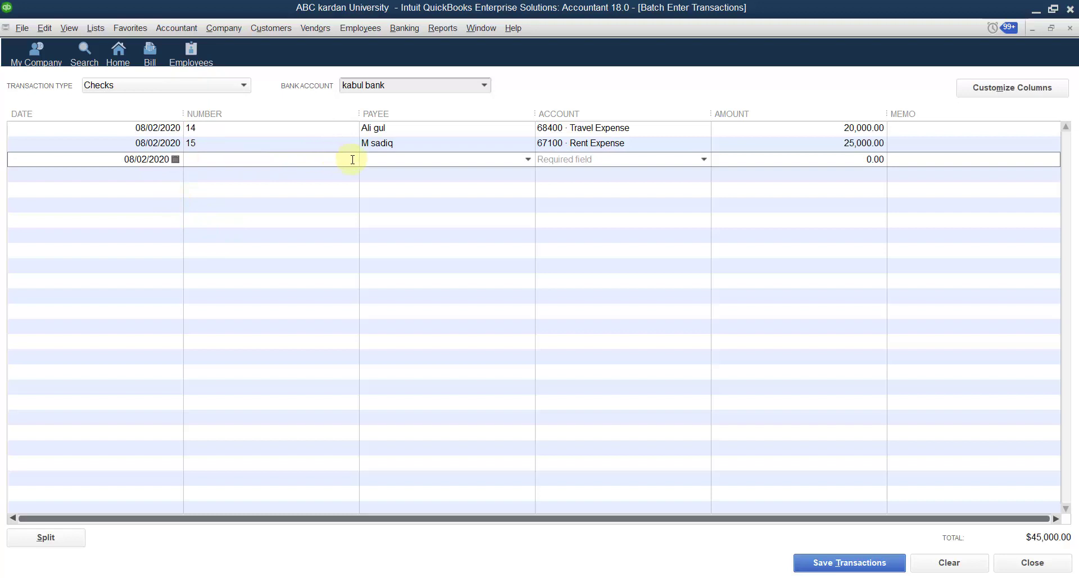
drag(134, 159, 210, 158)
key(BackSpace)
drag(131, 163, 191, 161)
key(BackSpace)
click(175, 159)
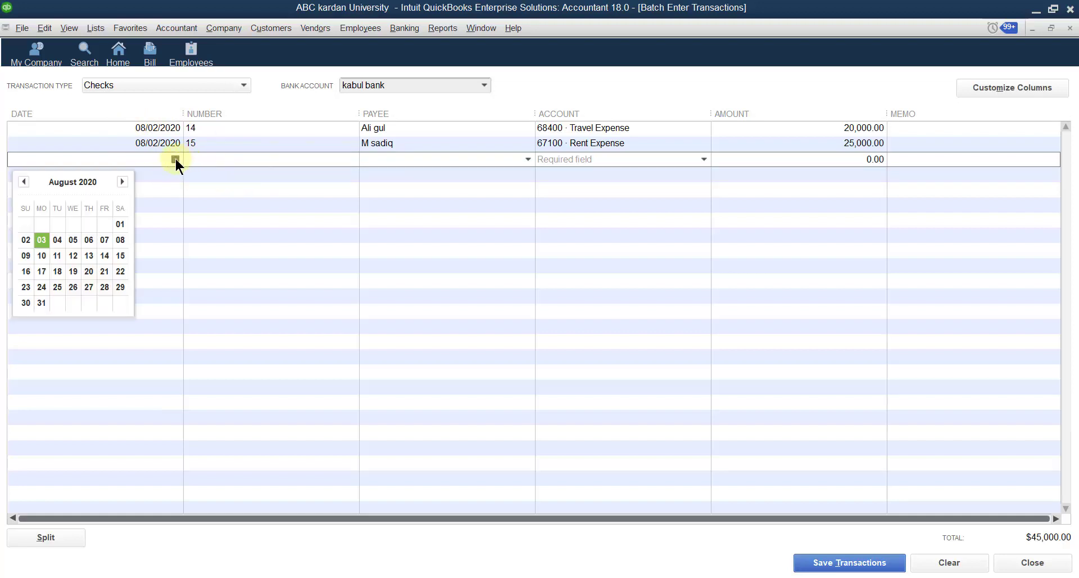
click(23, 181)
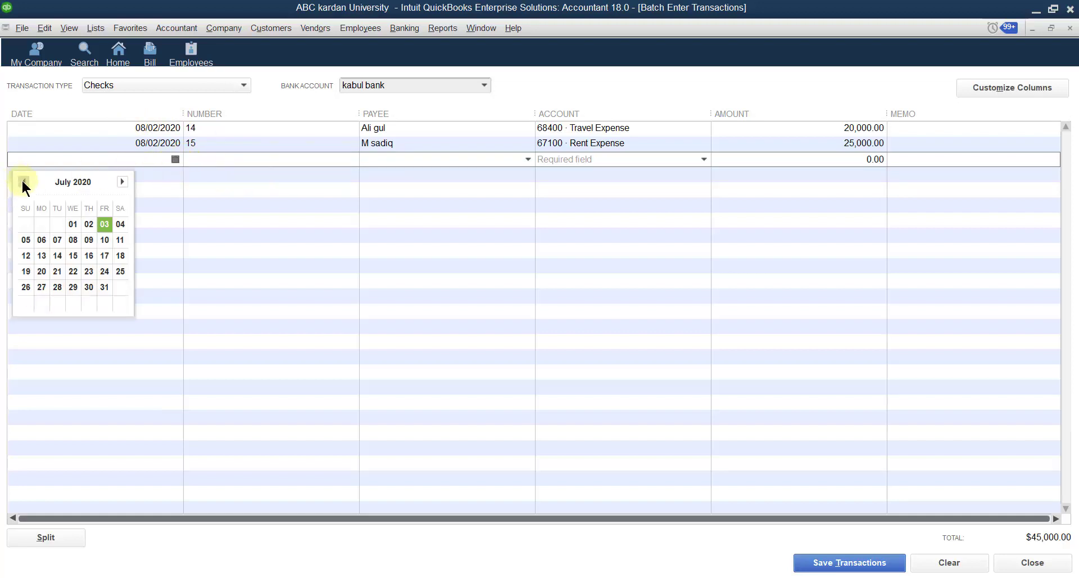
click(88, 225)
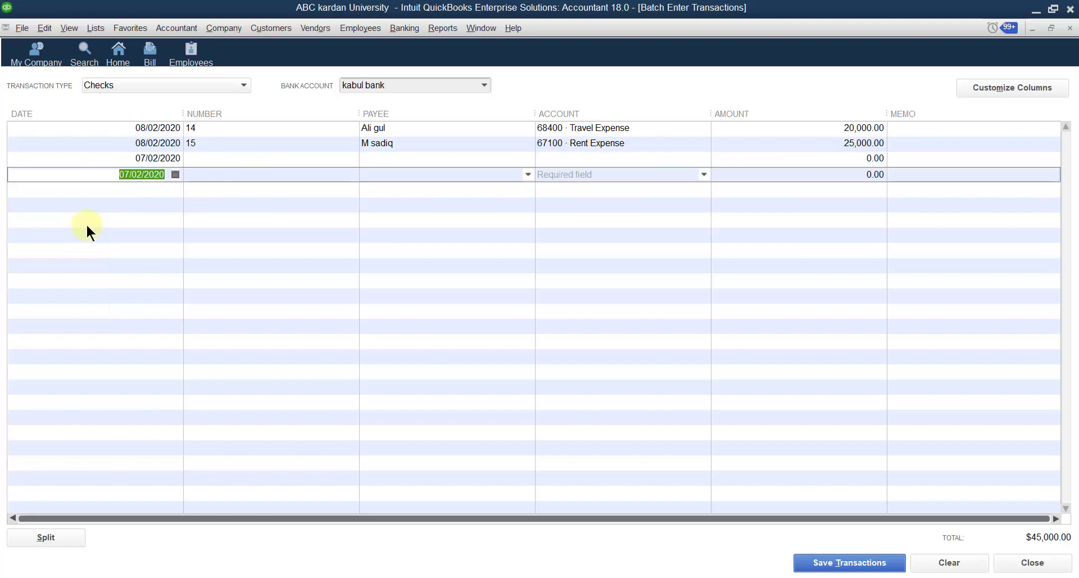
- Enter 16 as the third check's number and choose the third listed vendor as payee
click(264, 153)
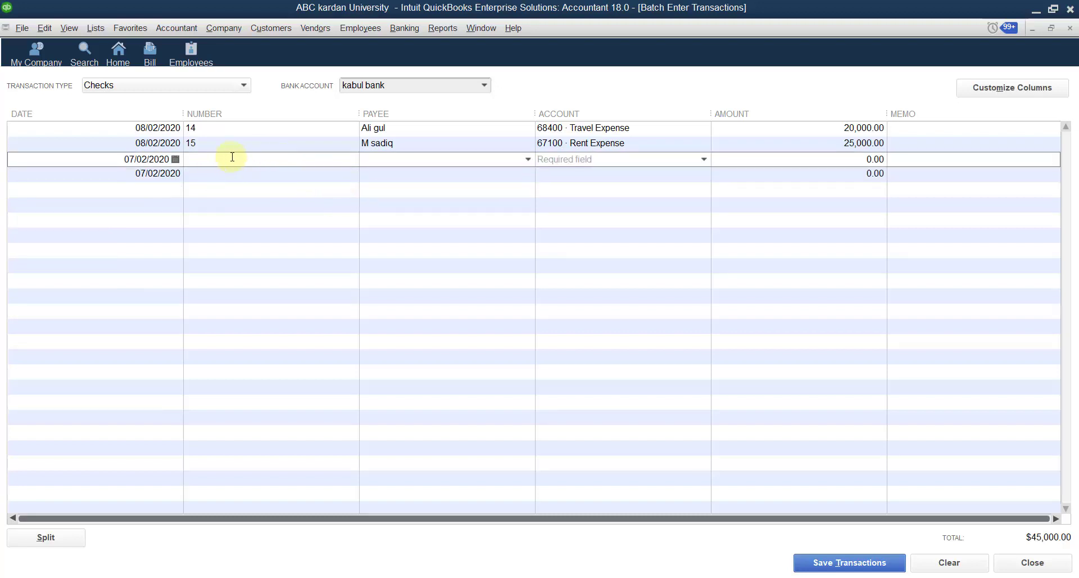
text(16)
click(526, 158)
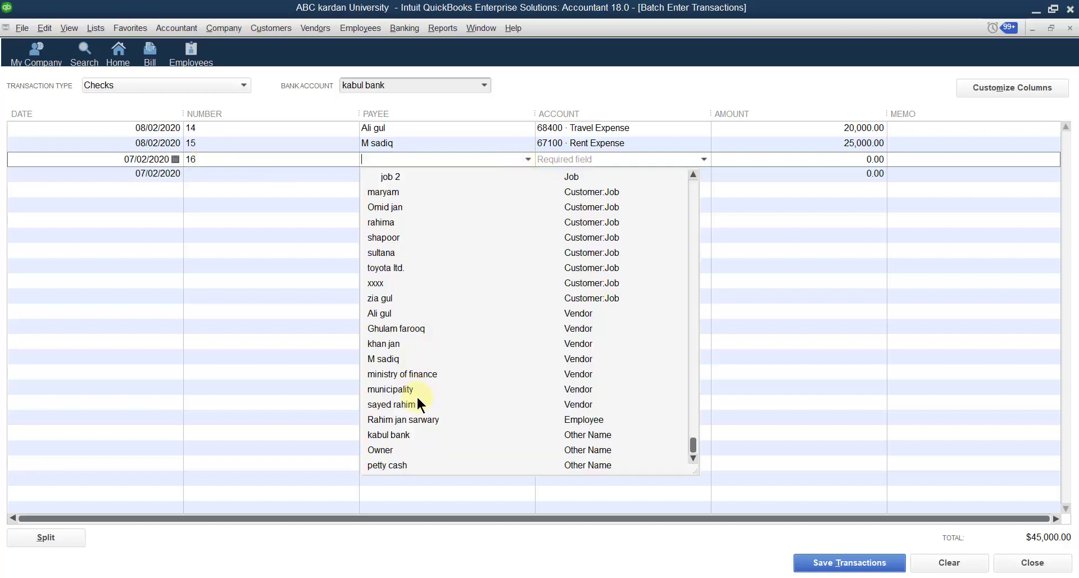
click(386, 343)
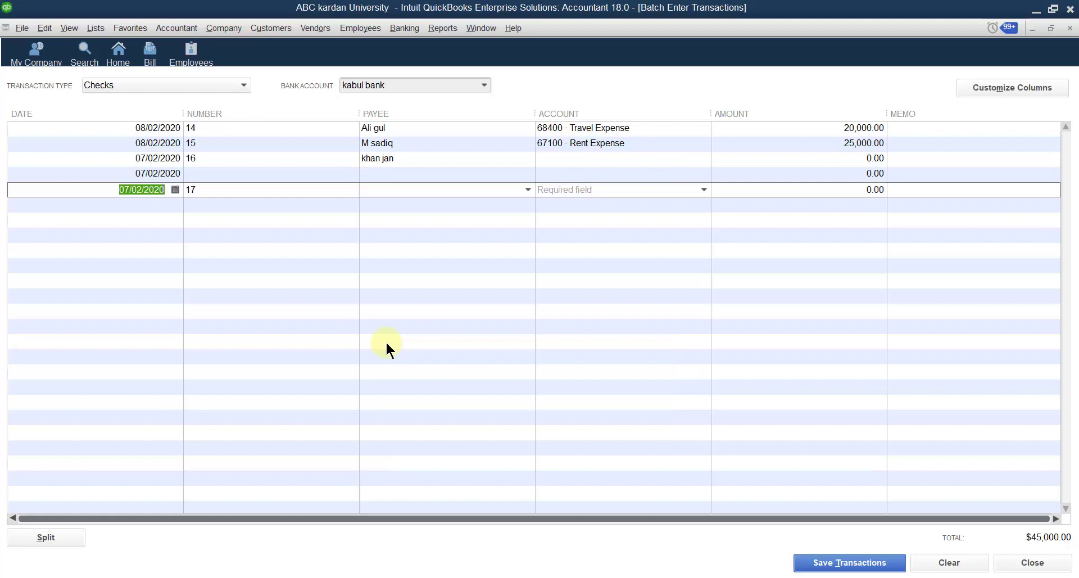
click(389, 164)
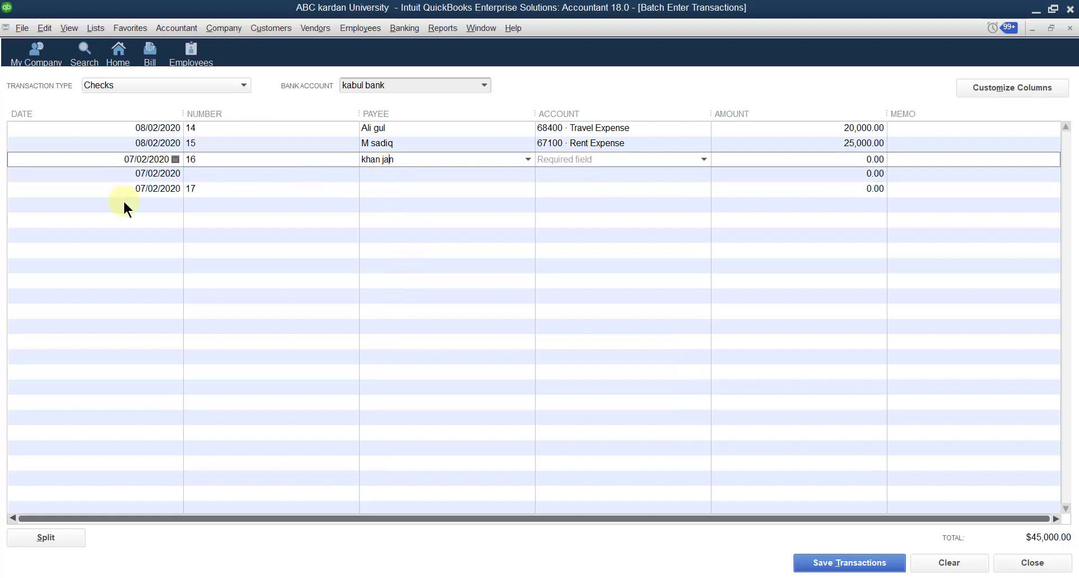
- Clear check number 17 from the last row and try to remove the dates from the two extra rows
click(207, 188)
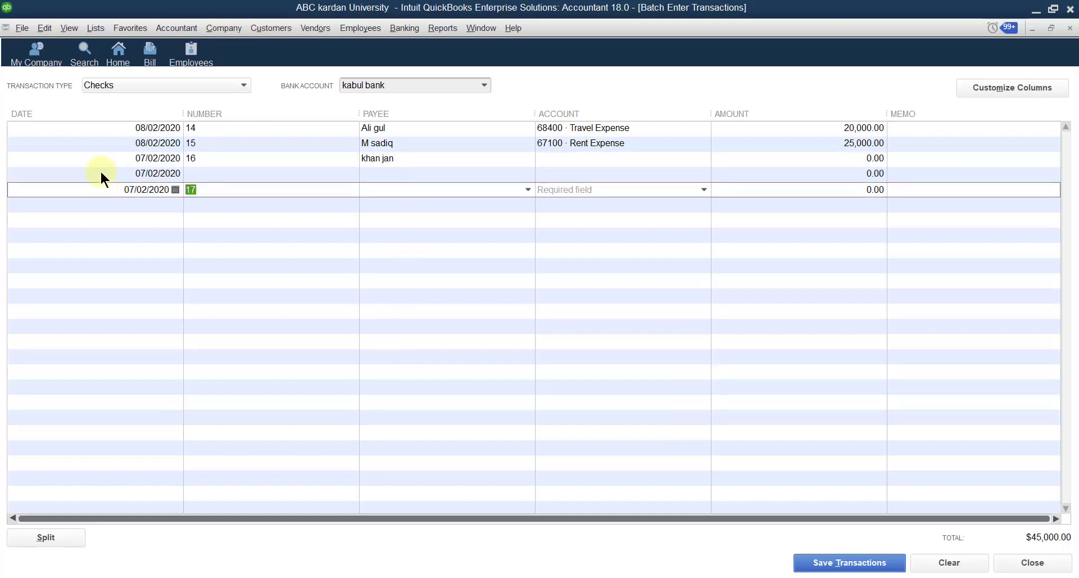
key(BackSpace)
click(106, 169)
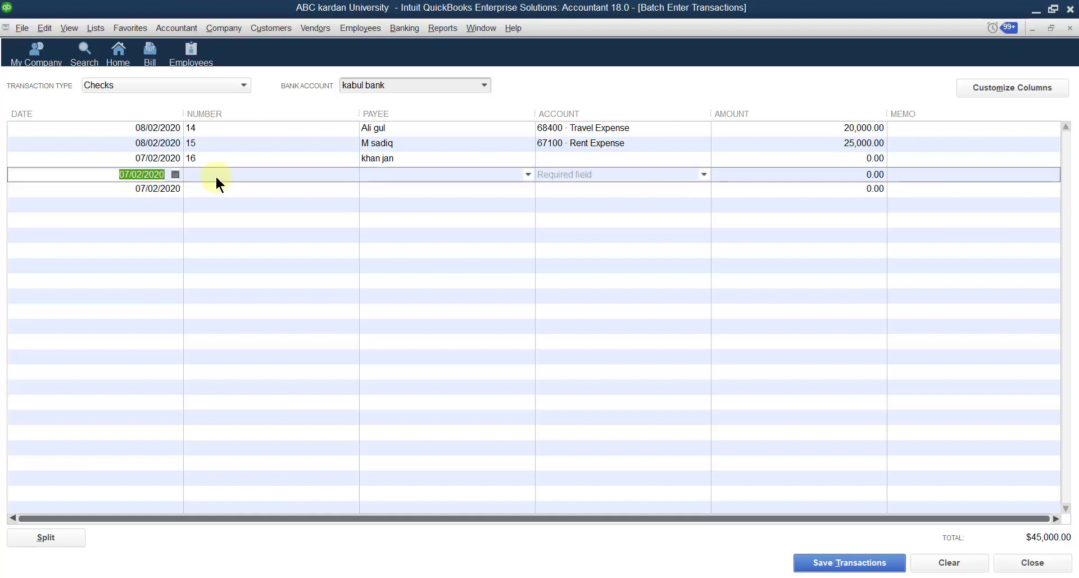
key(BackSpace)
click(128, 183)
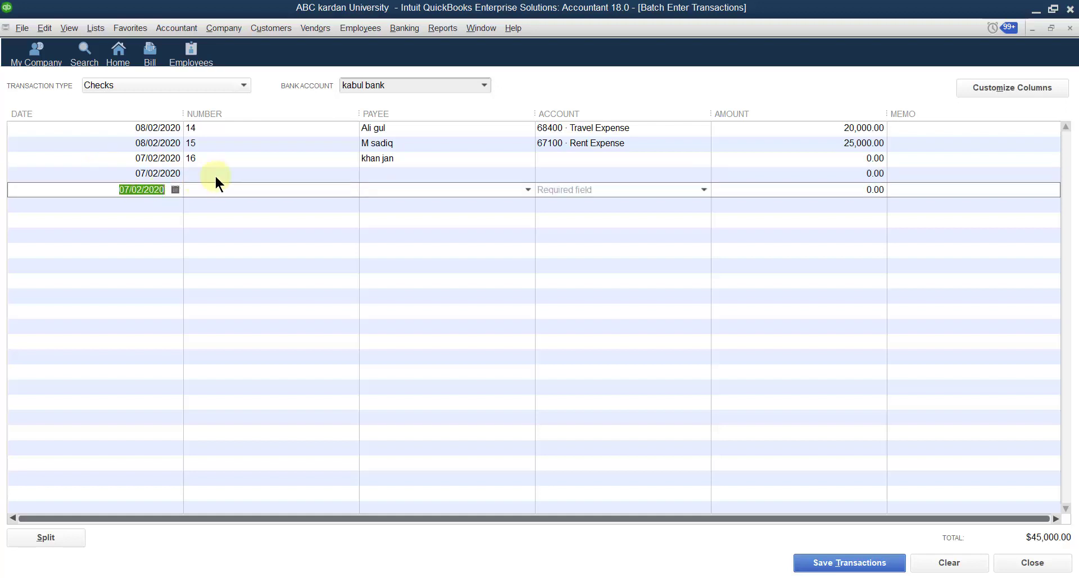
key(BackSpace)
click(231, 173)
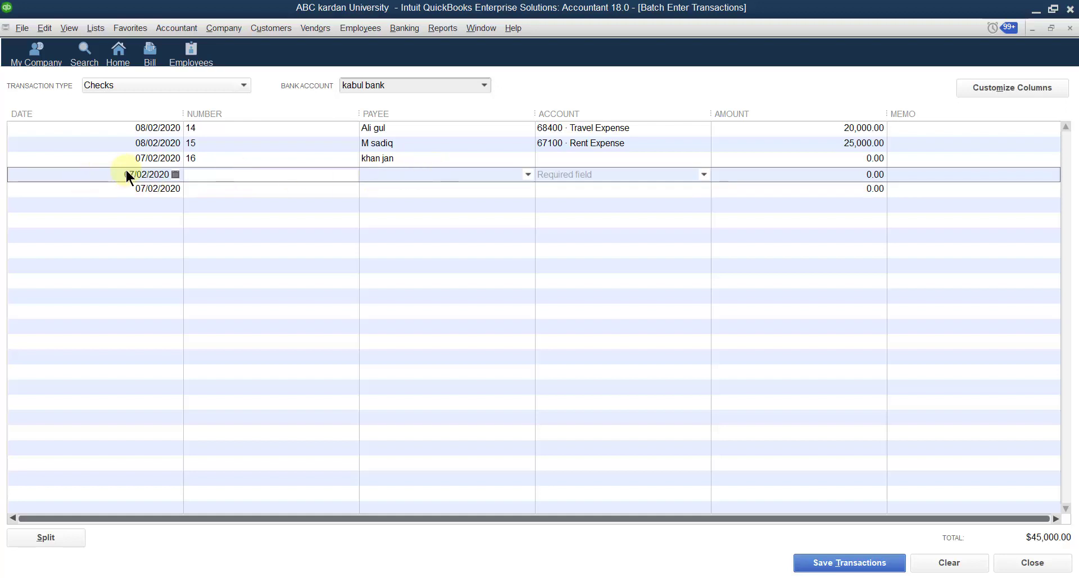
click(416, 159)
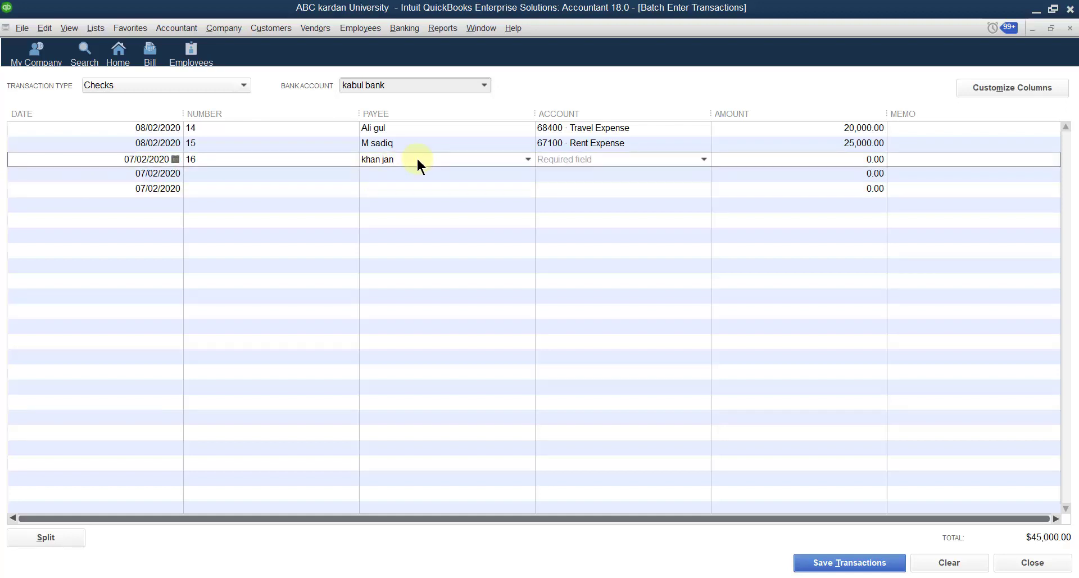
- Open a split for check 16 and assign its first line to 64300 · Meals and Entertainment
click(702, 159)
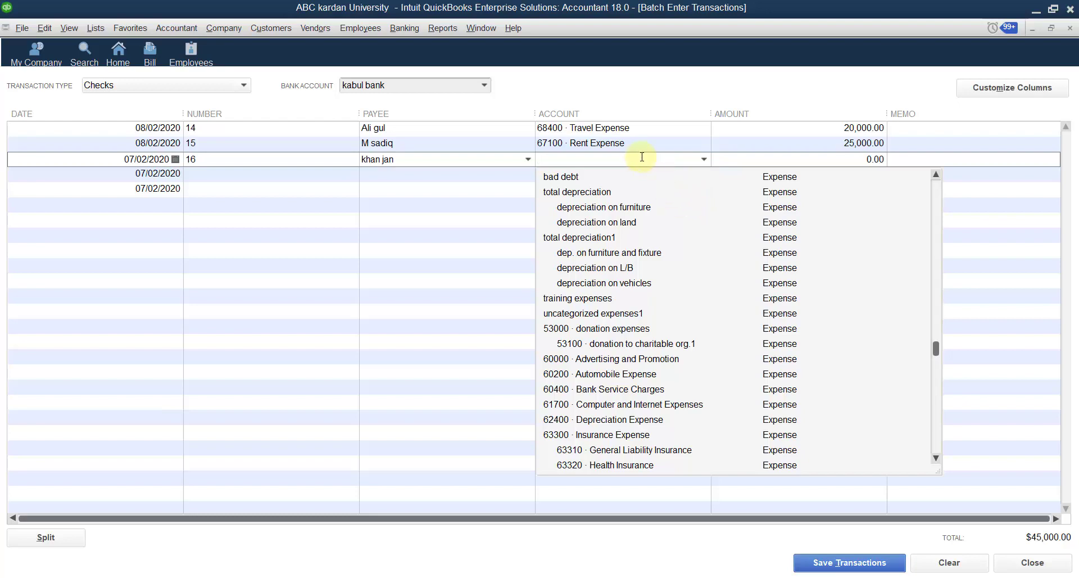
click(47, 538)
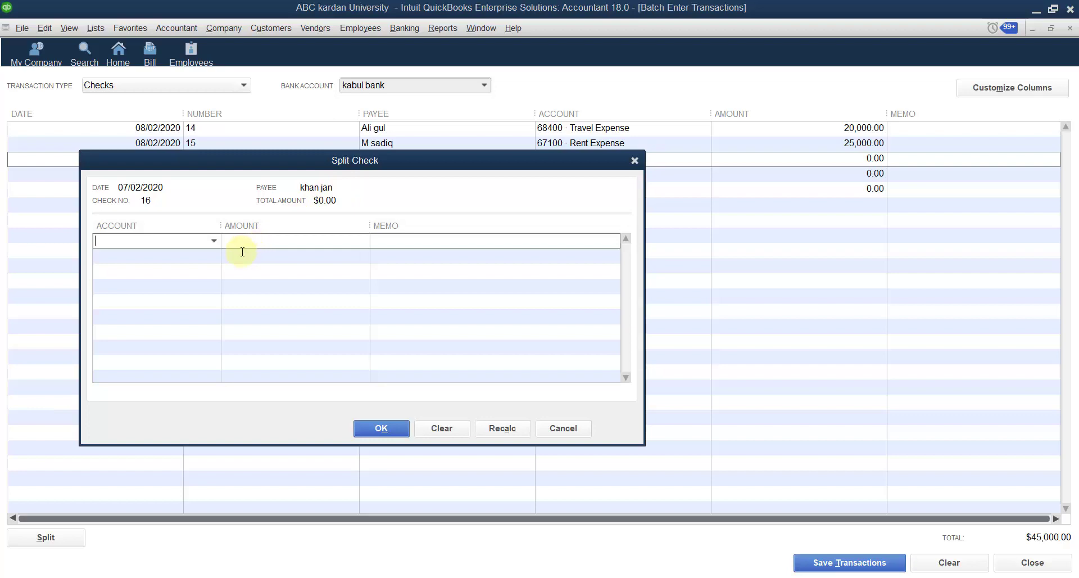
click(214, 240)
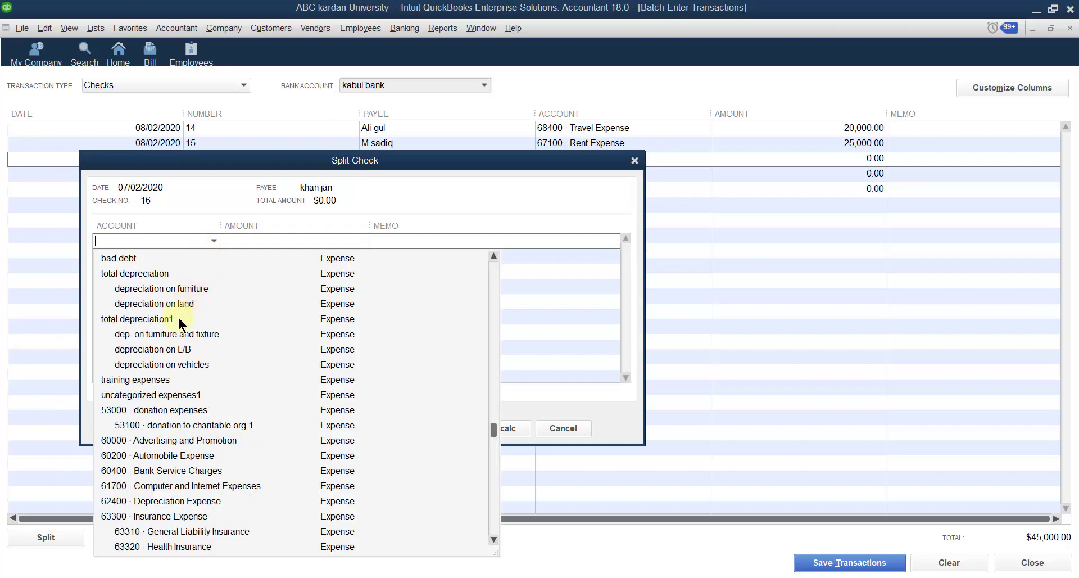
scroll(197, 430, down, 4)
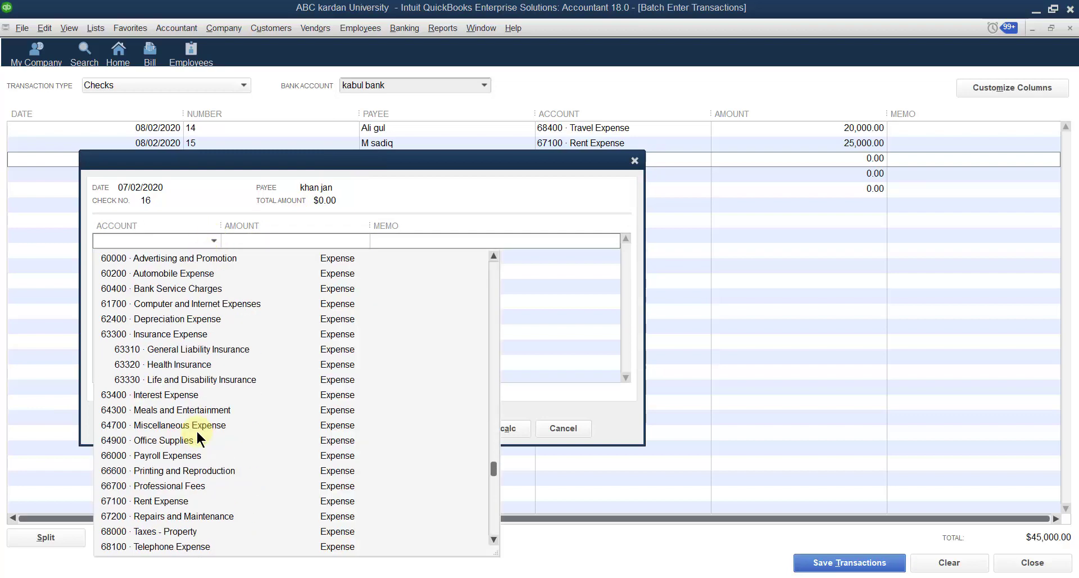
click(171, 409)
- Set the amount of the Meals and Entertainment split line to 3,000
click(281, 237)
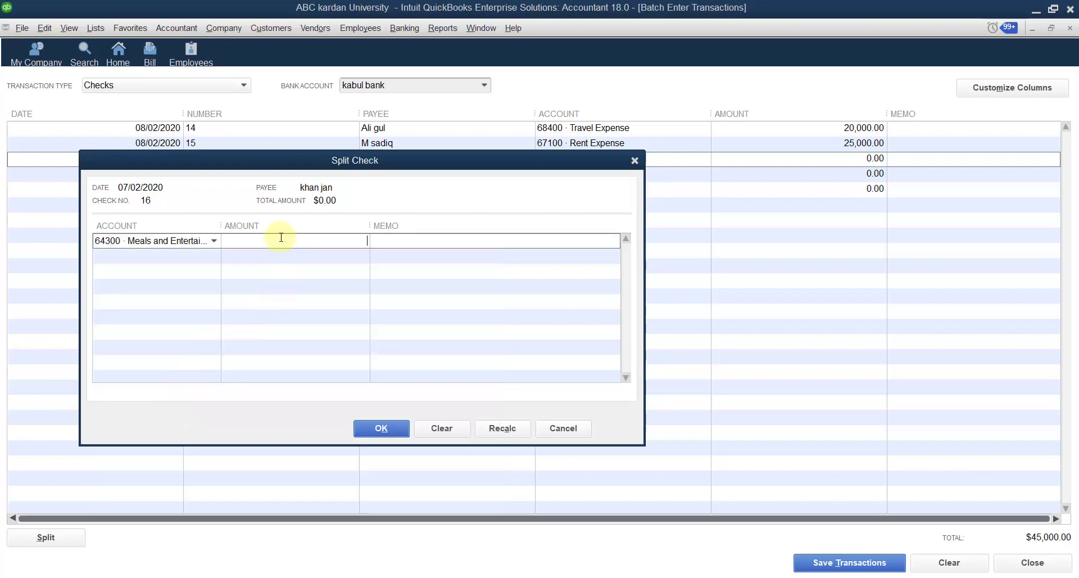
key(Down)
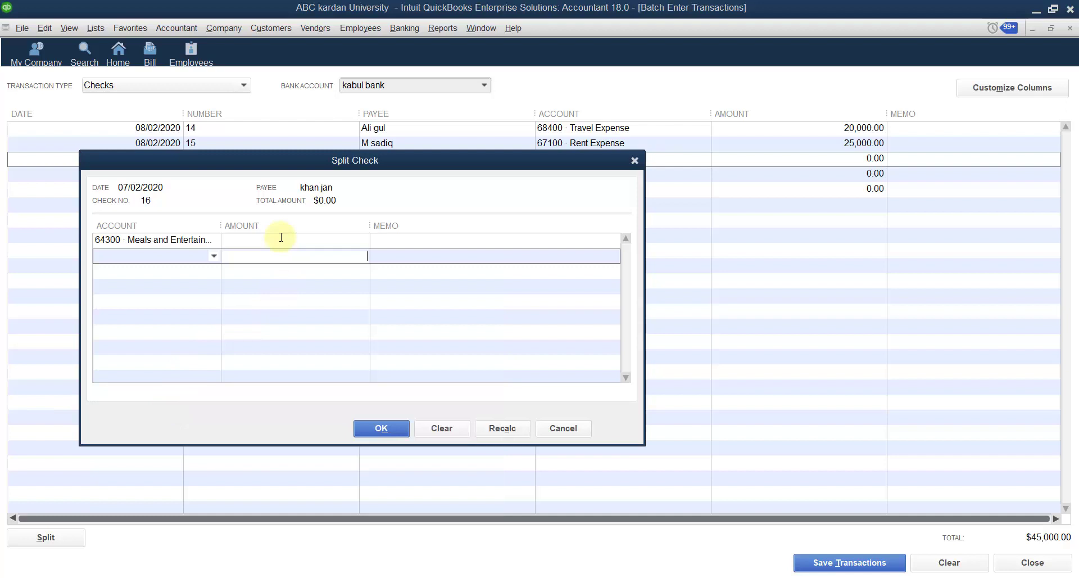
click(281, 237)
key(Page_Down)
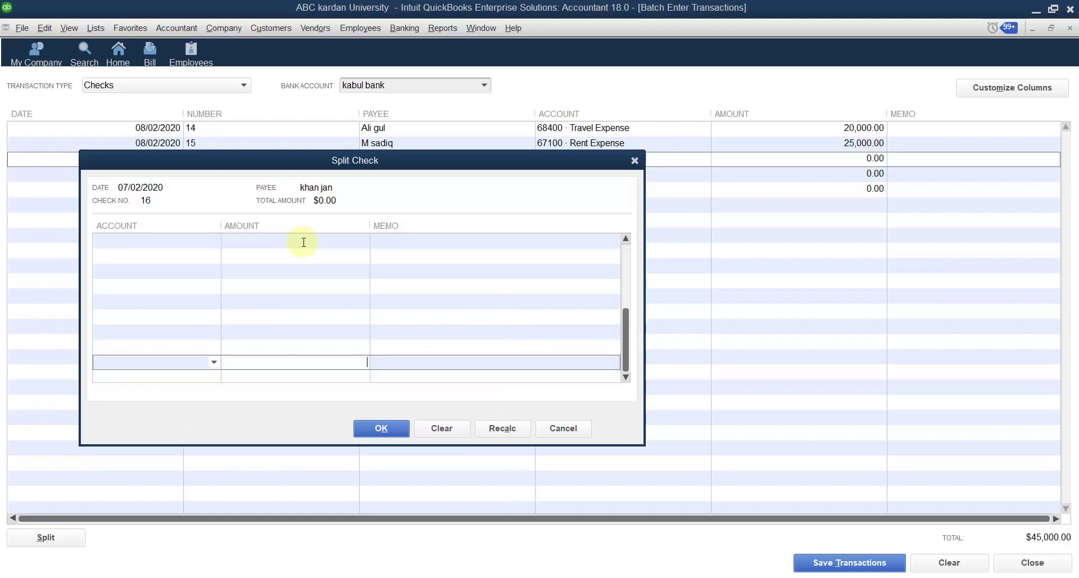
scroll(225, 281, up, 5)
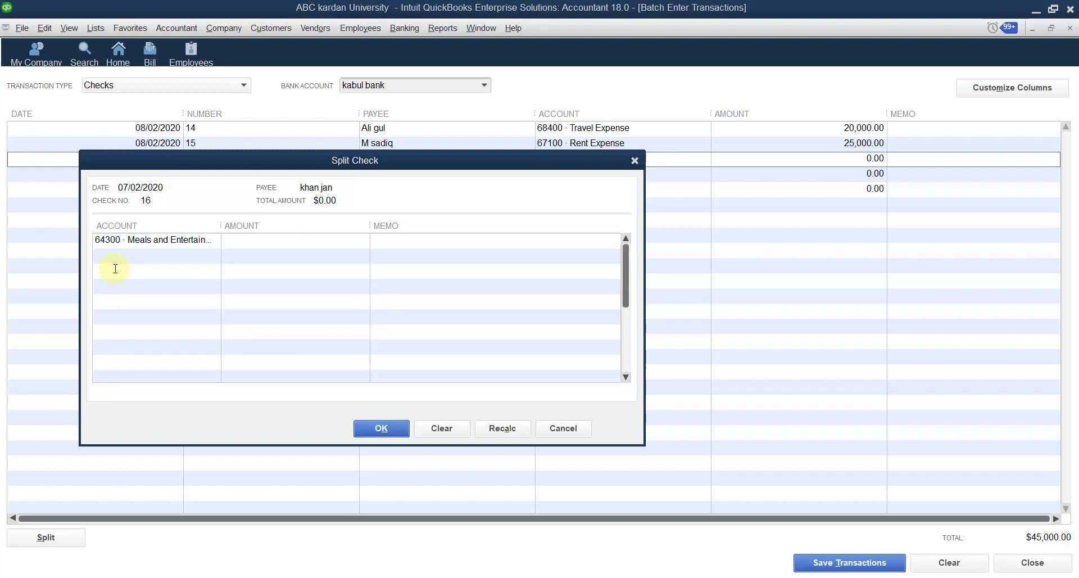
click(320, 238)
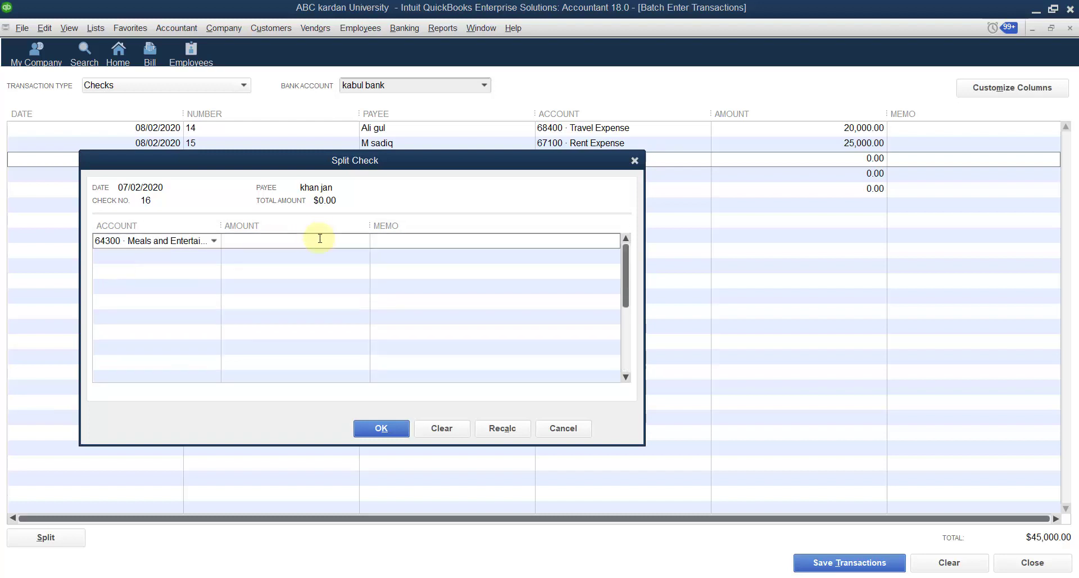
text(3000)
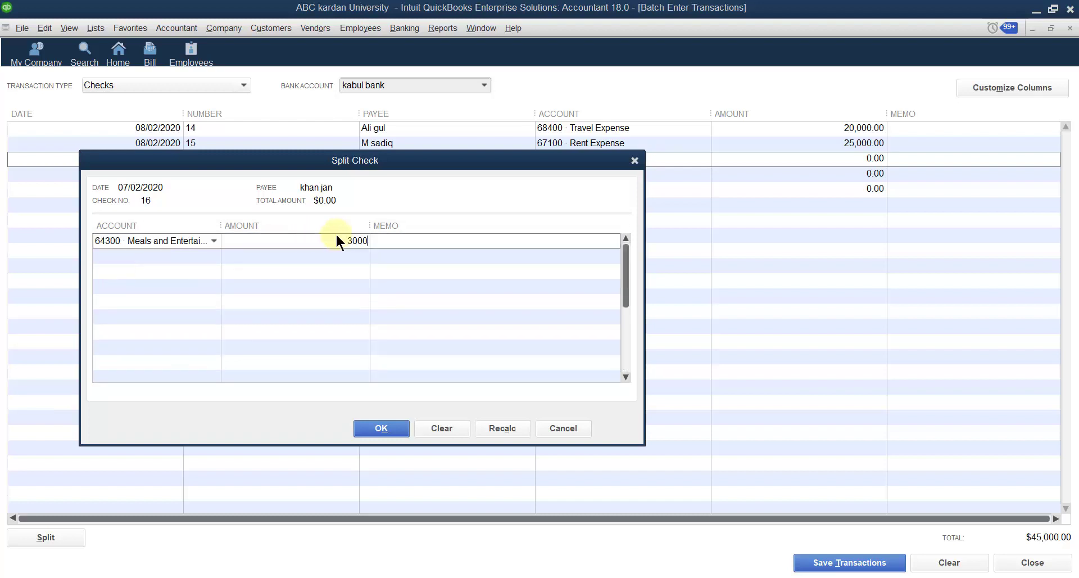
- Add a second split line for 63300 · Insurance Expense with an amount of 2,000 and accept the split
click(211, 258)
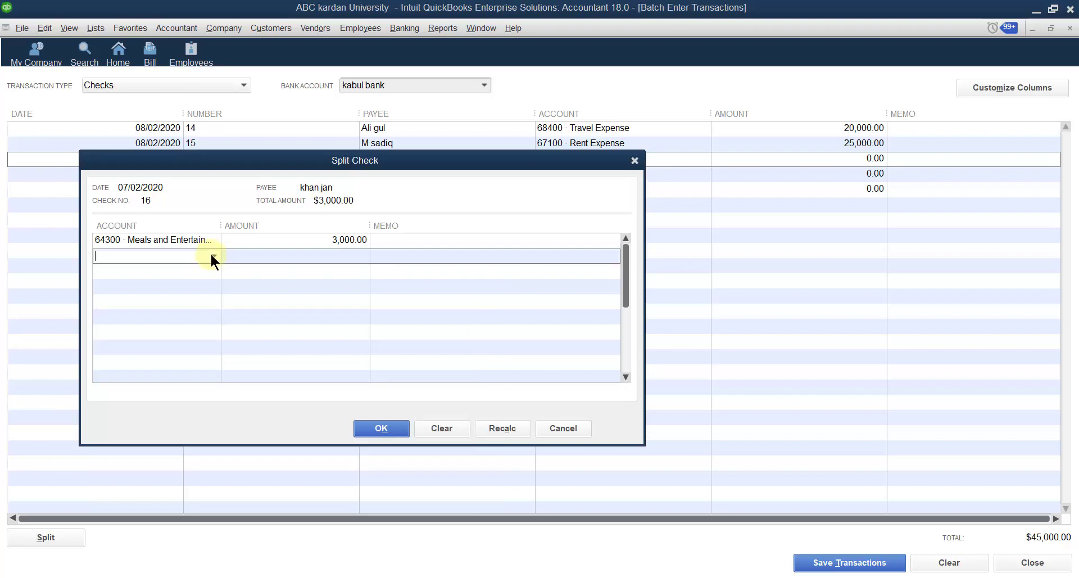
click(214, 257)
click(183, 532)
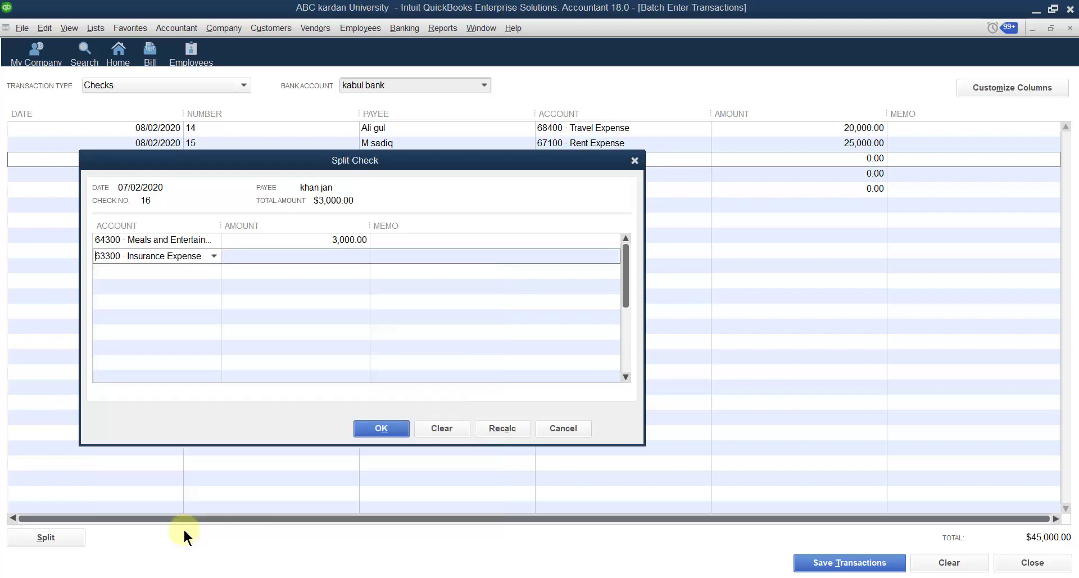
click(298, 256)
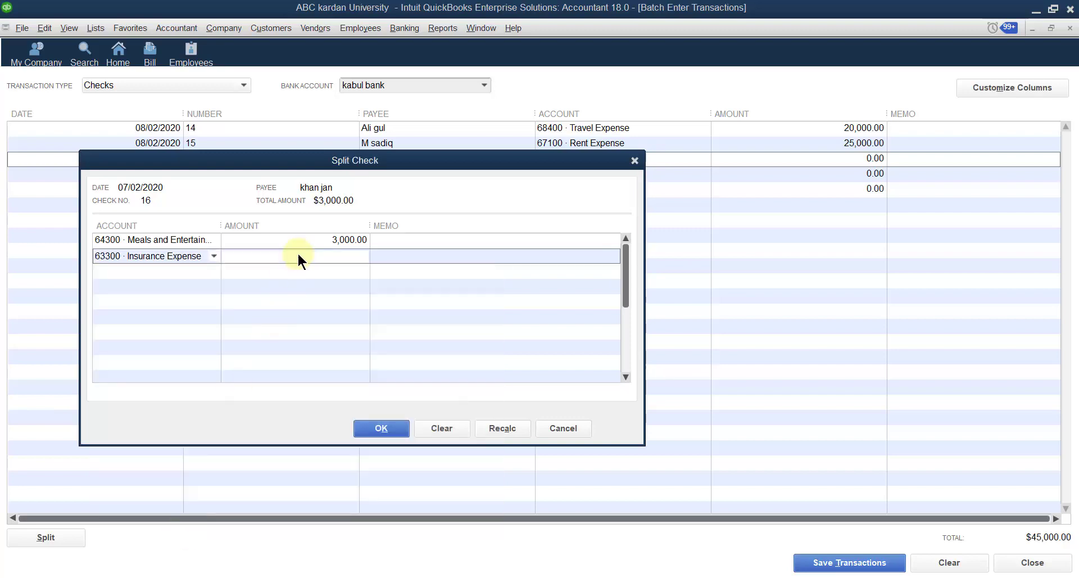
text(2000)
click(373, 427)
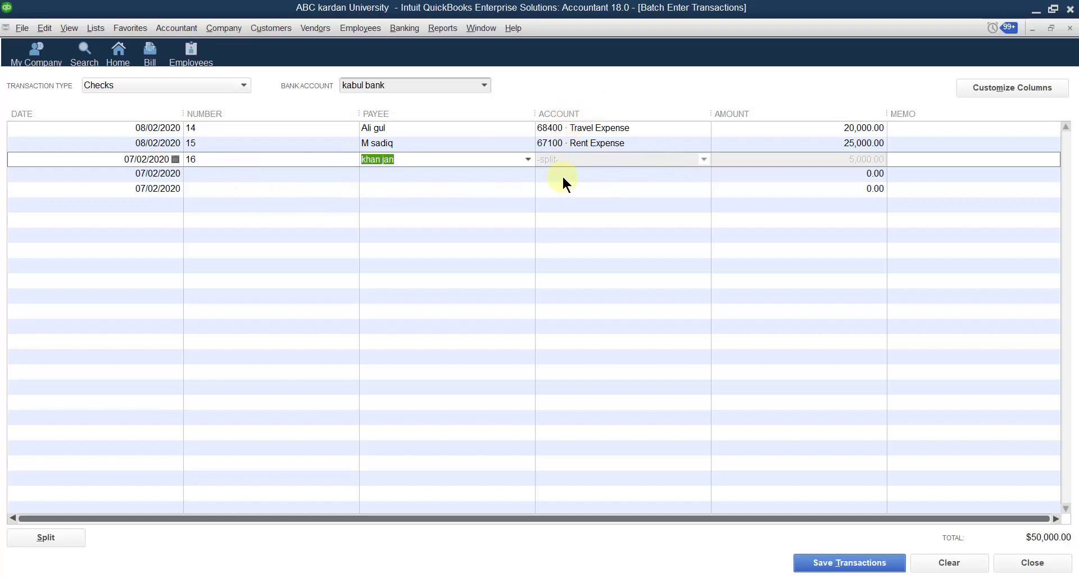
- Enter 17 as the fourth check's number and choose the last listed vendor as payee
click(271, 168)
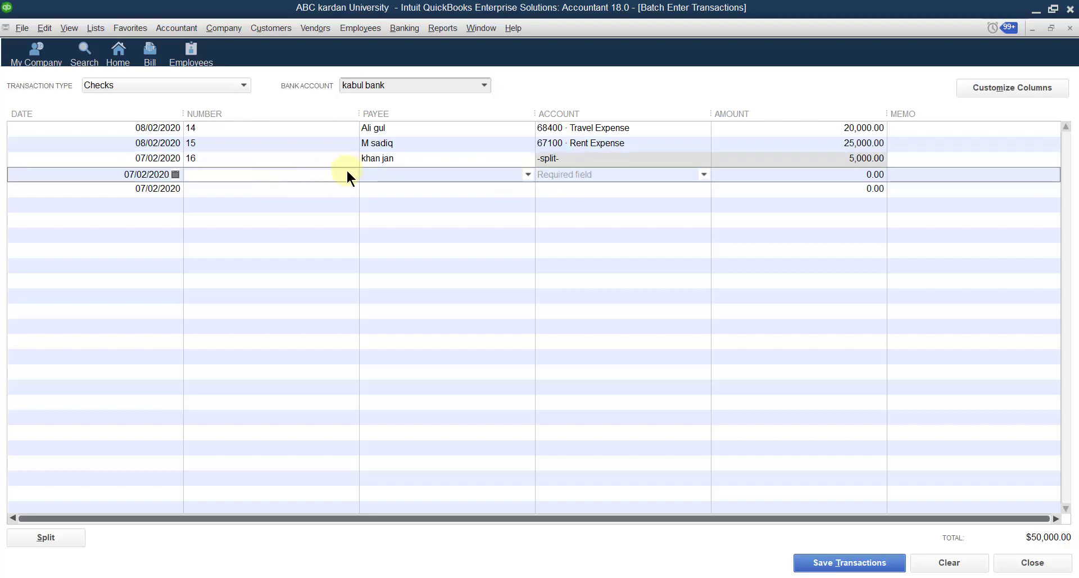
text(17)
click(509, 173)
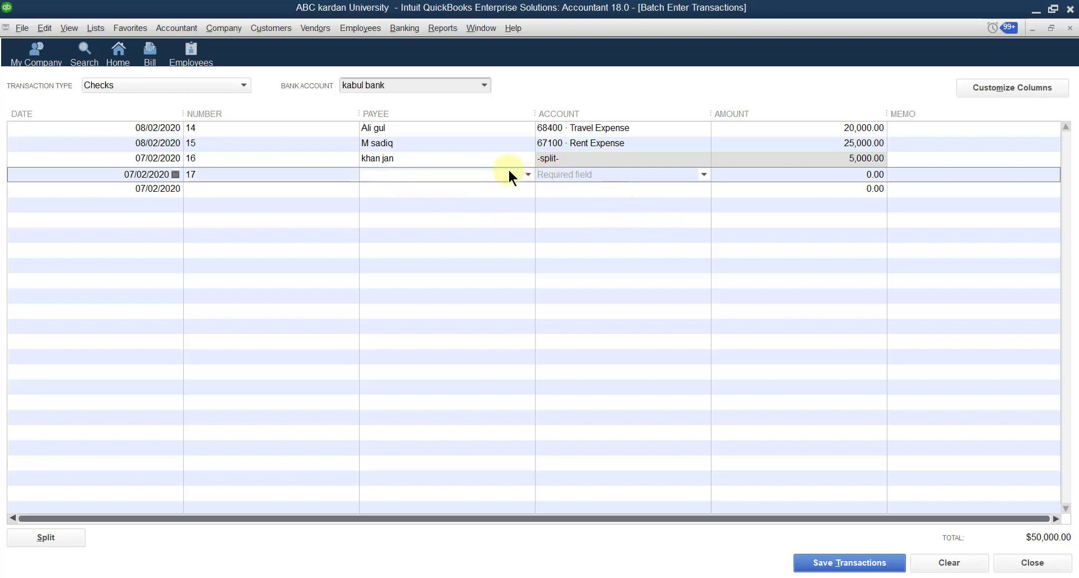
click(529, 173)
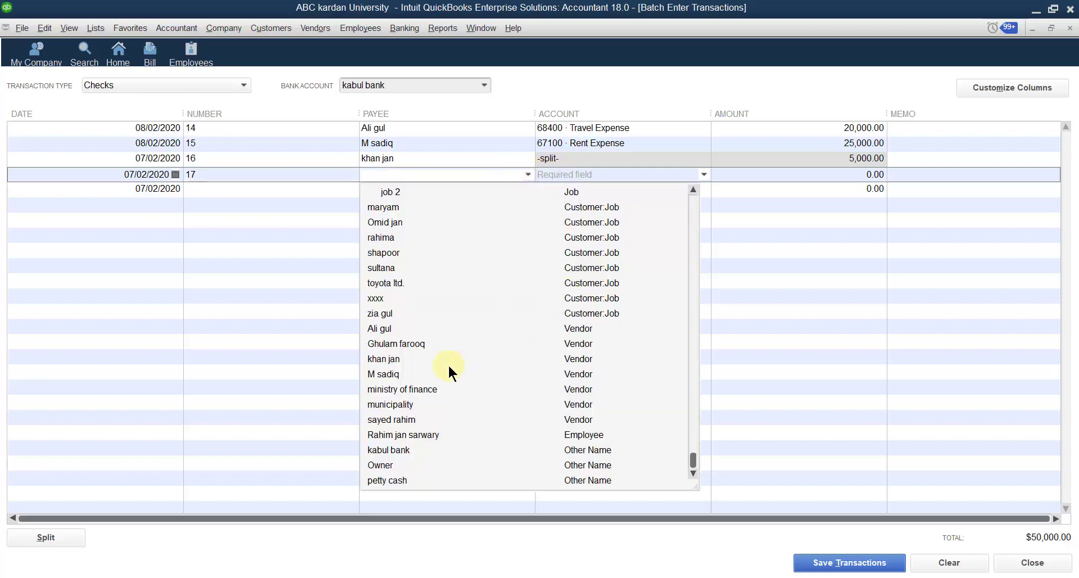
click(393, 419)
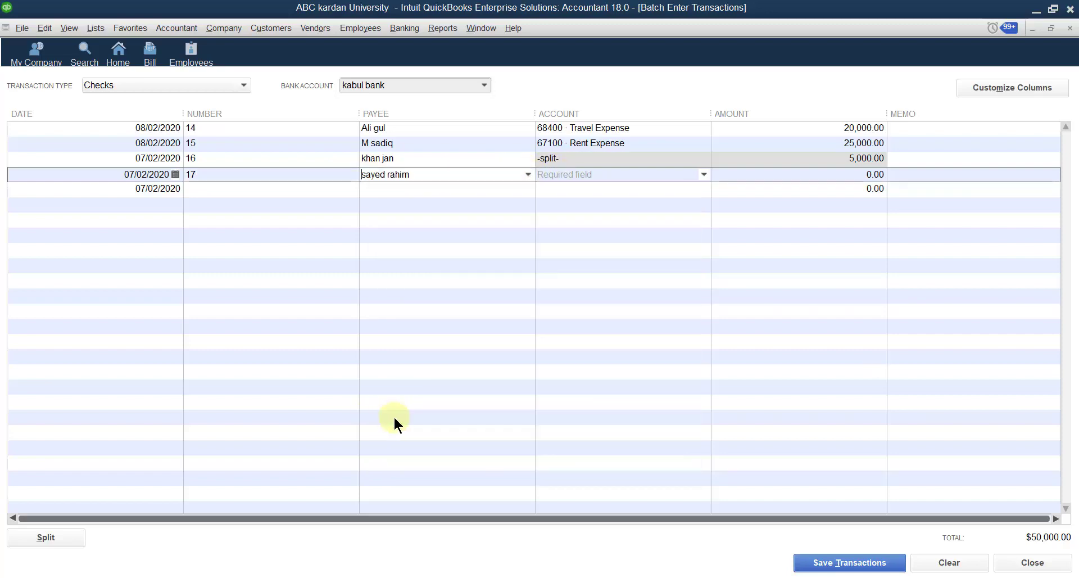
- Split check 17 and make its first line 68600 · Utilities with an amount of 15,000
click(704, 173)
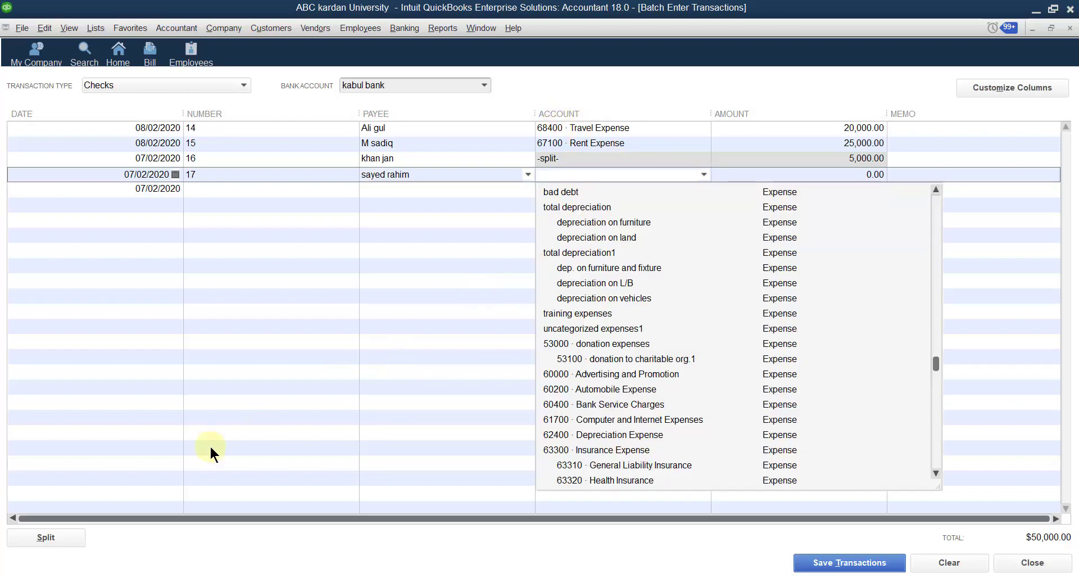
click(56, 536)
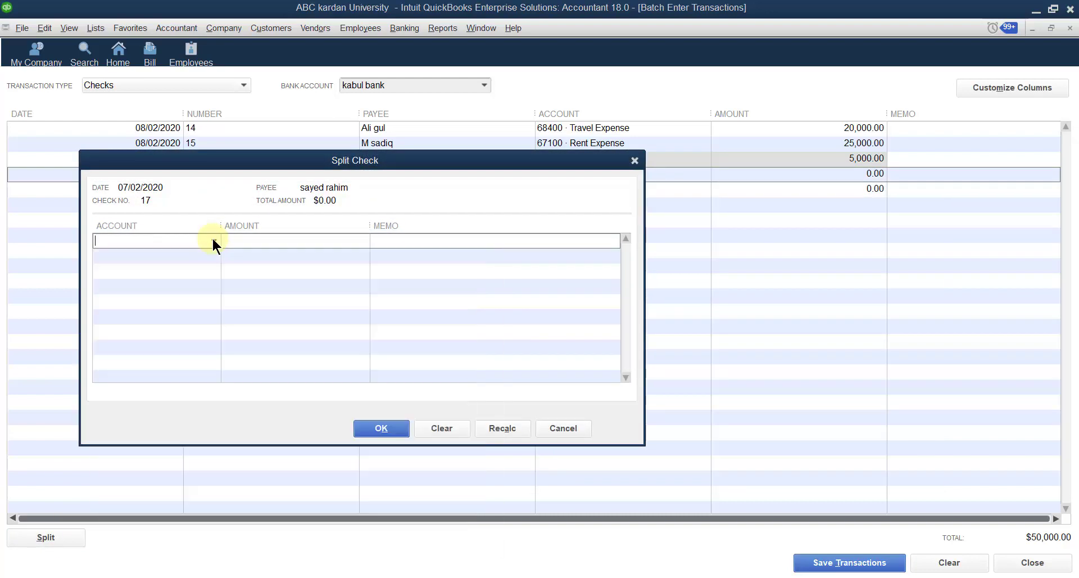
click(213, 242)
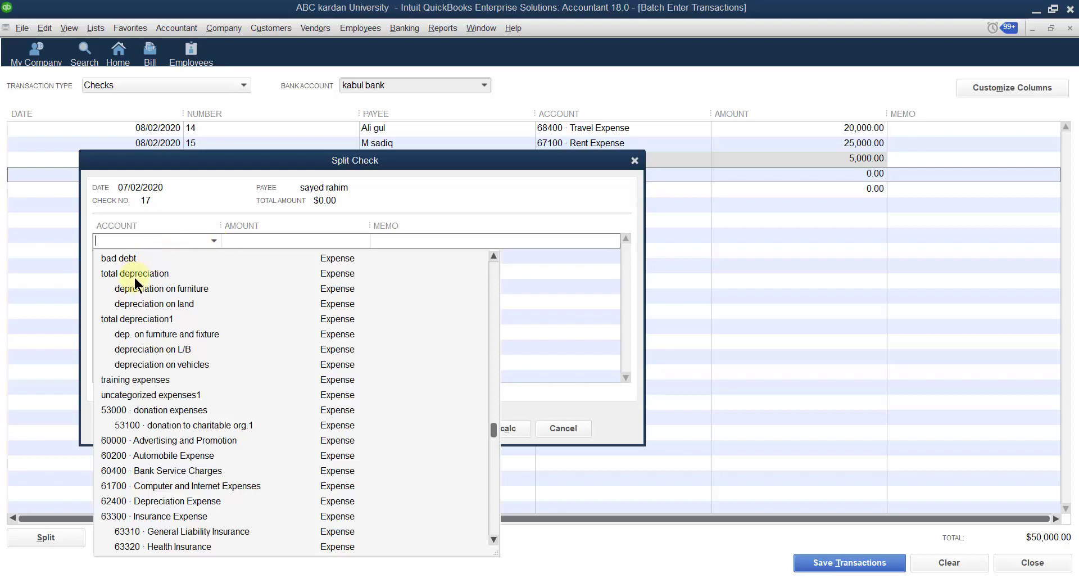
scroll(133, 275, down, 7)
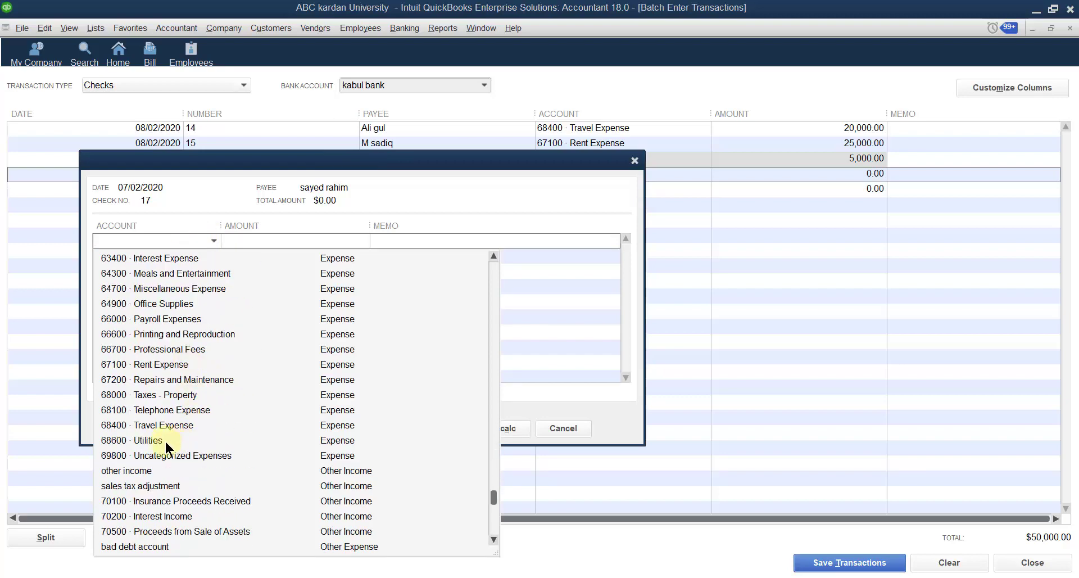
click(148, 440)
click(308, 240)
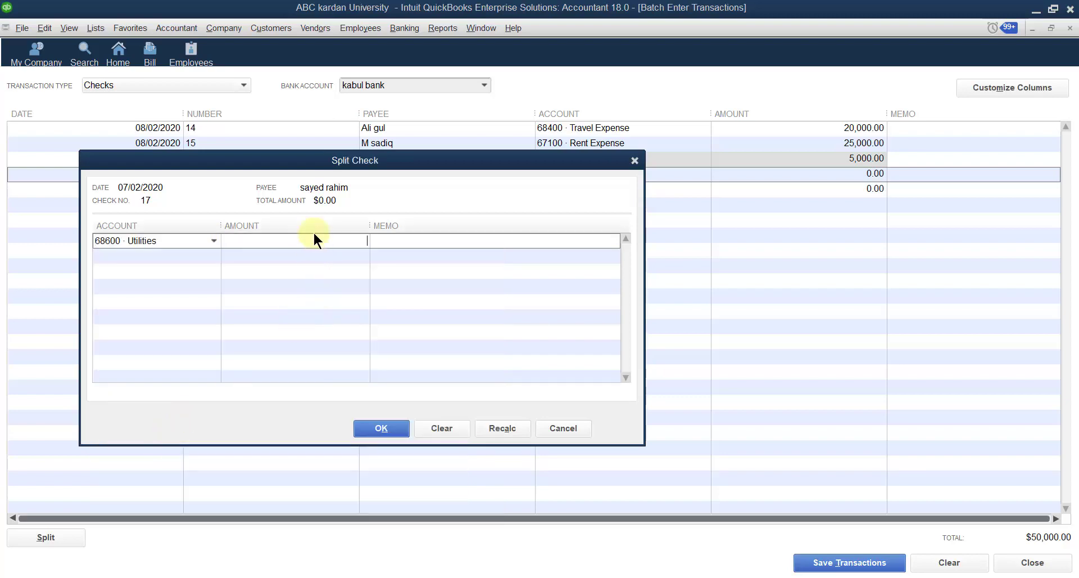
text(15000)
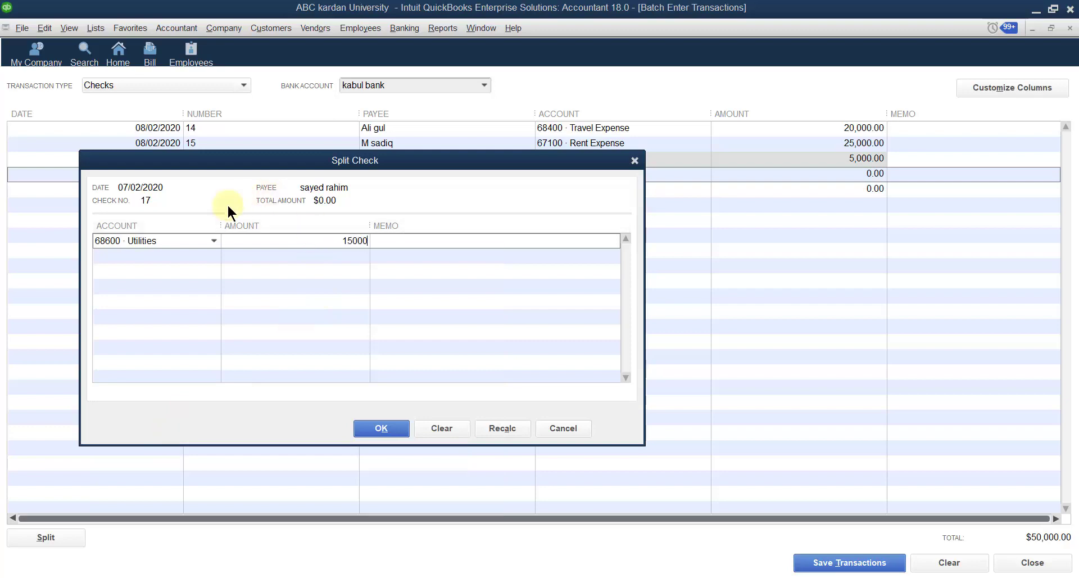
- Add a second split line to check 17 for 68400 · Travel Expense with an amount of 5,000 and accept the split
click(166, 256)
click(213, 257)
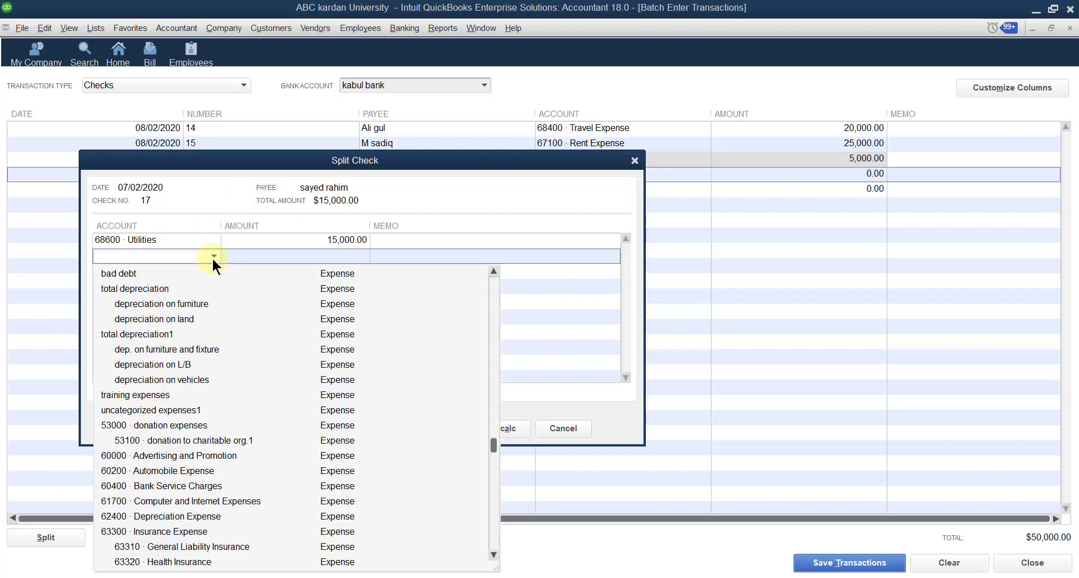
scroll(147, 548, down, 6)
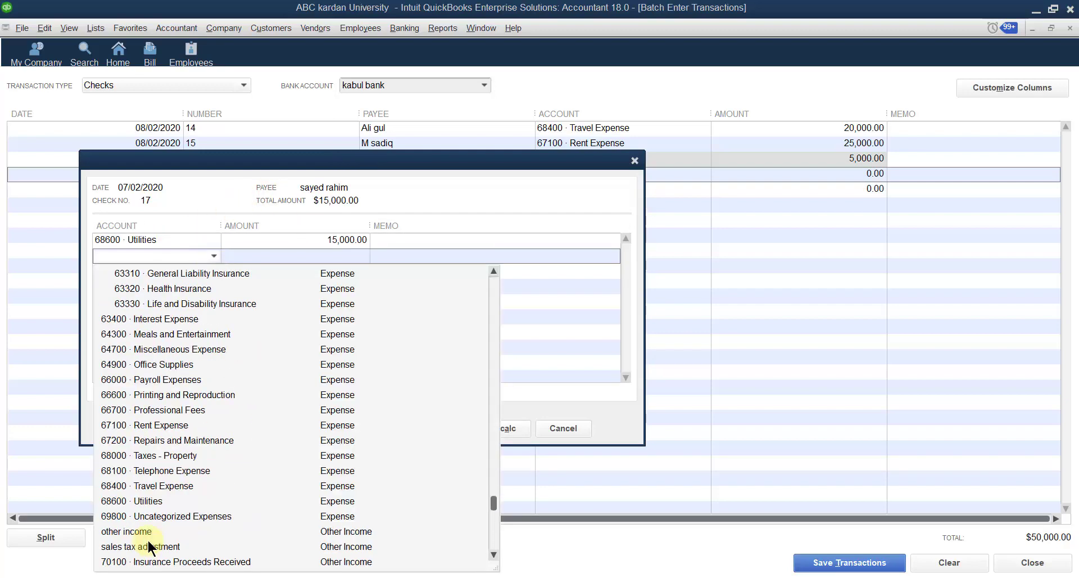
click(154, 486)
click(341, 259)
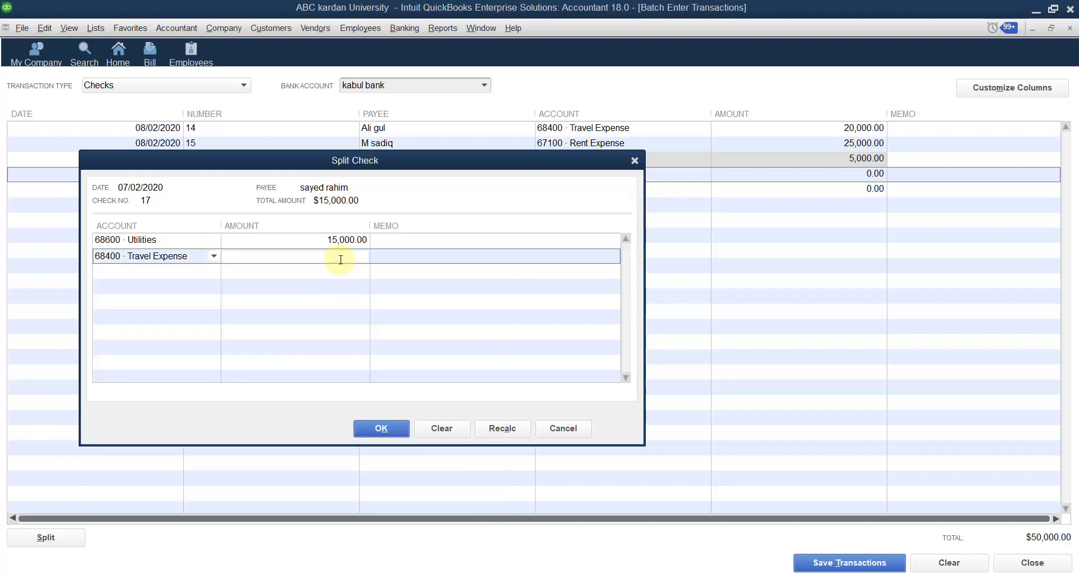
text(5000)
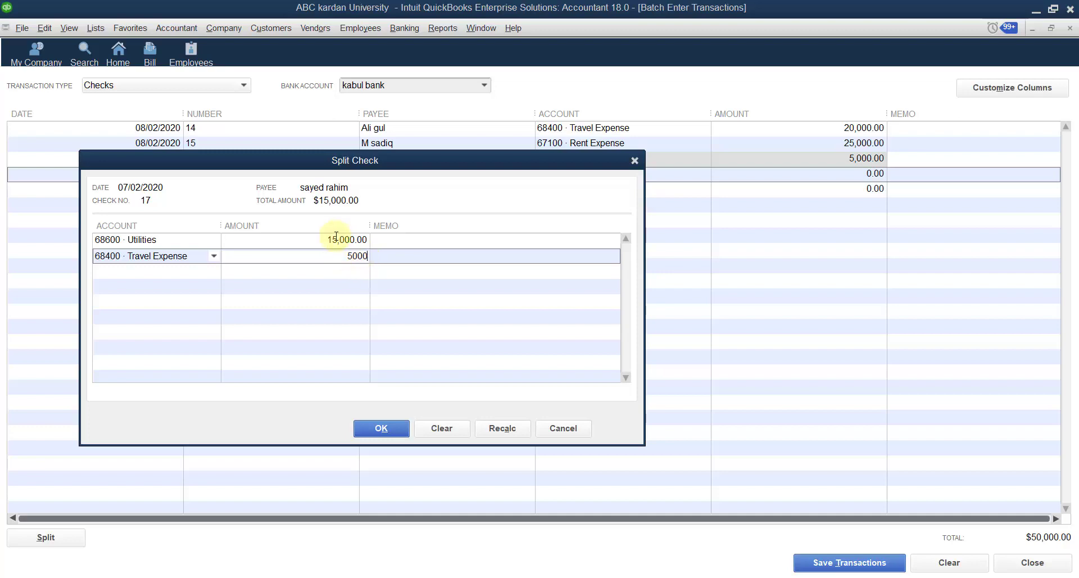
click(381, 430)
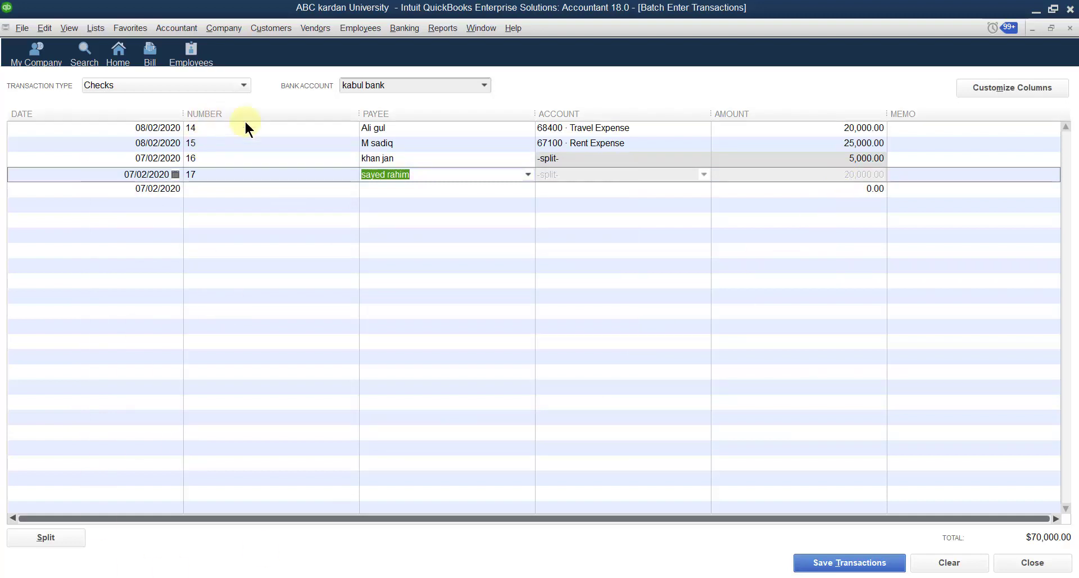
- Save the batch of checks
click(850, 563)
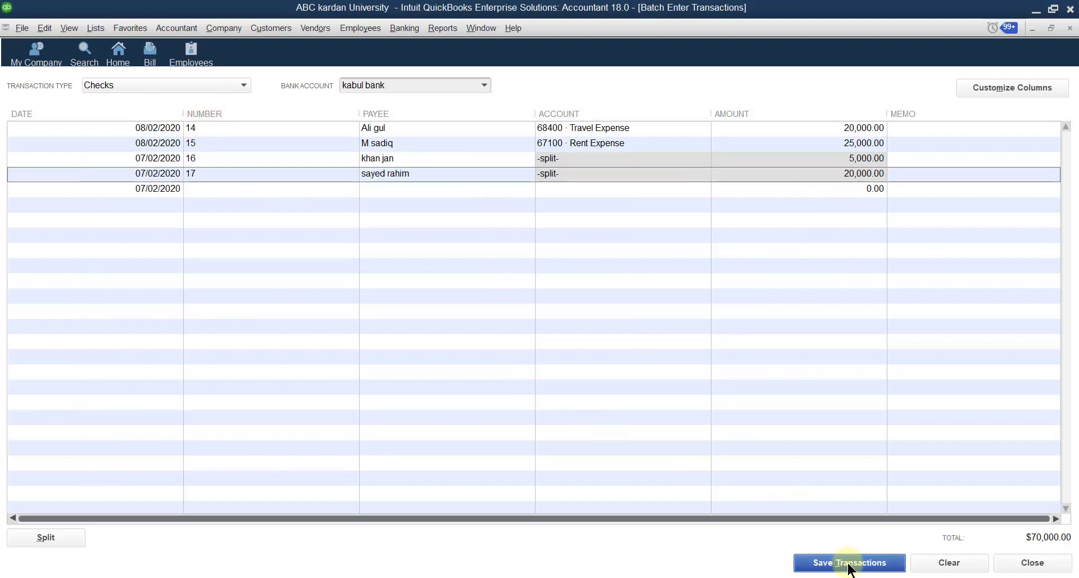
click(509, 225)
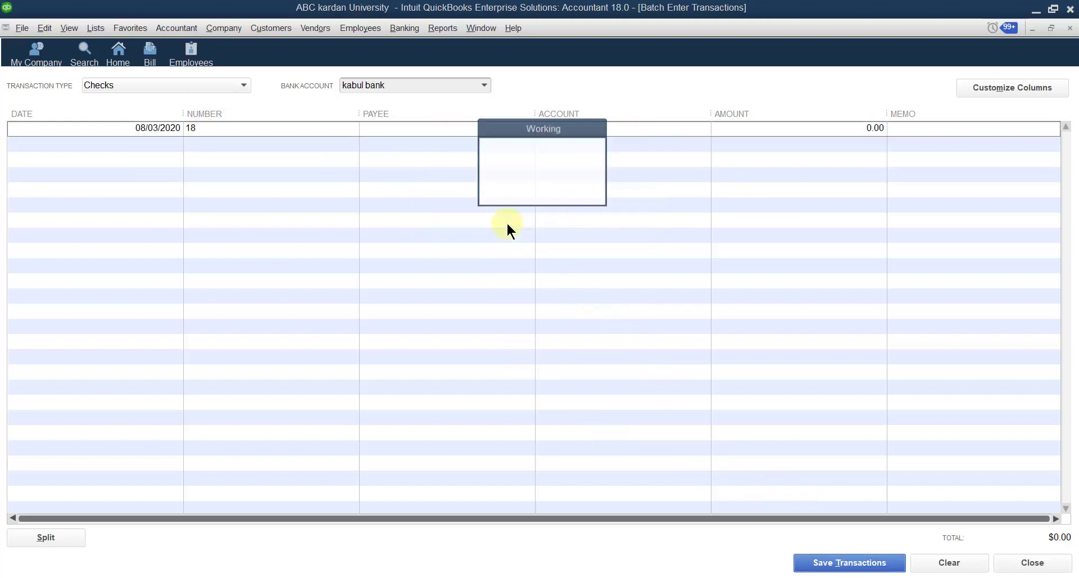
click(539, 183)
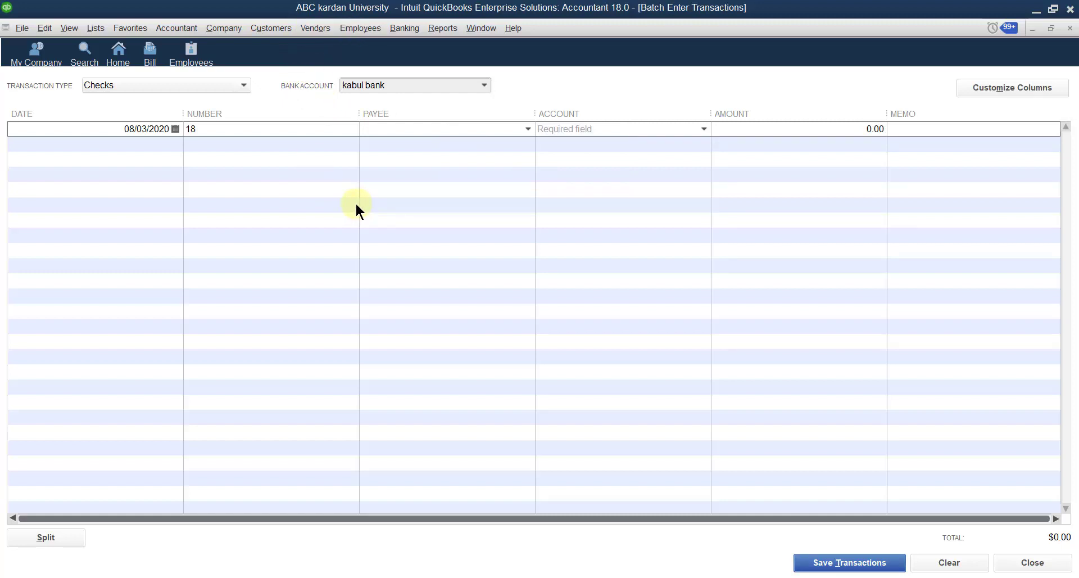
- Switch the transaction type to Invoices & Credit Memos and start the first invoice row
click(243, 88)
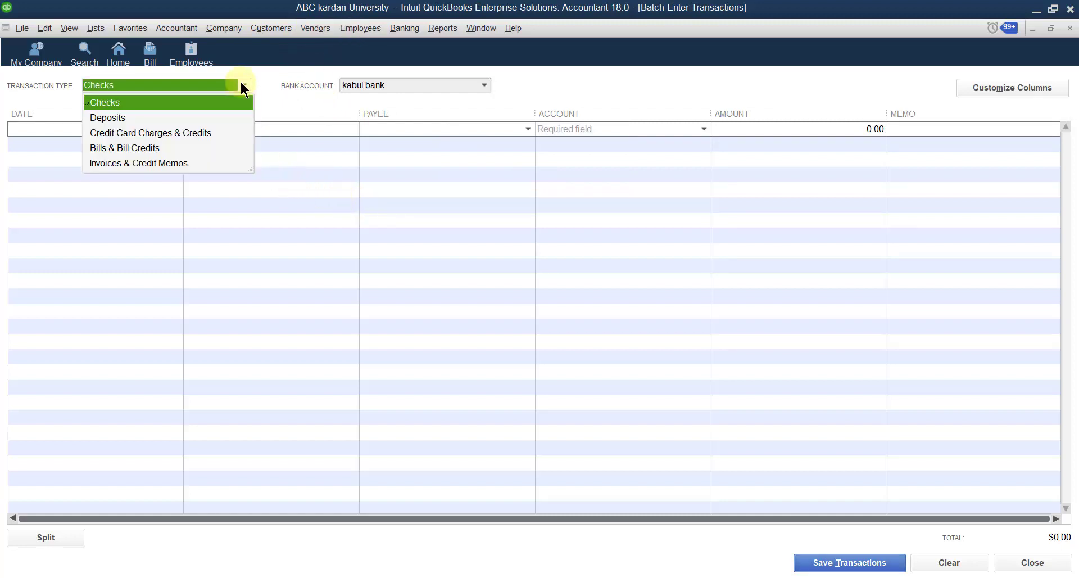
click(135, 164)
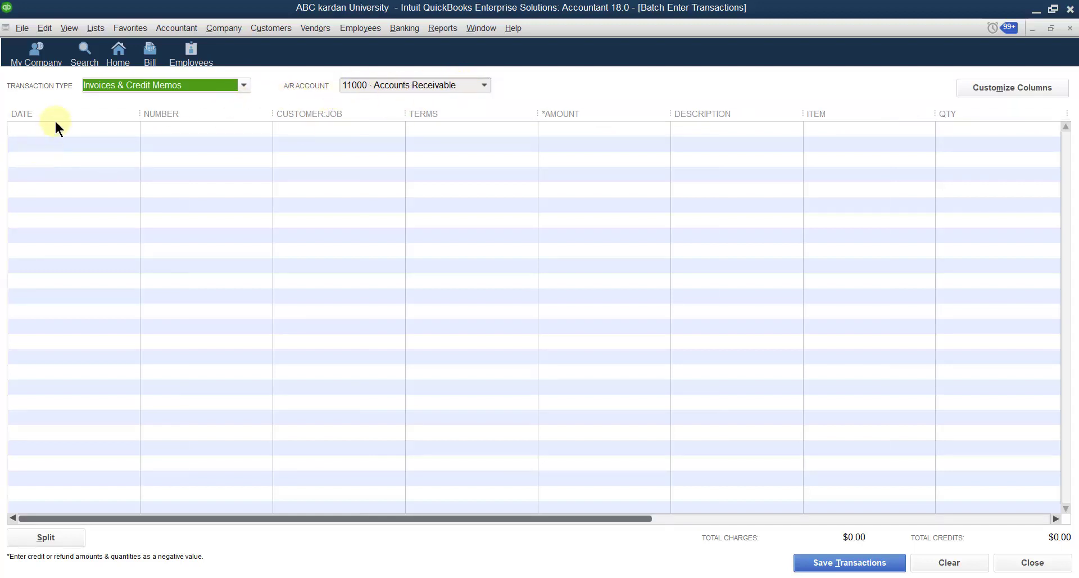
click(120, 128)
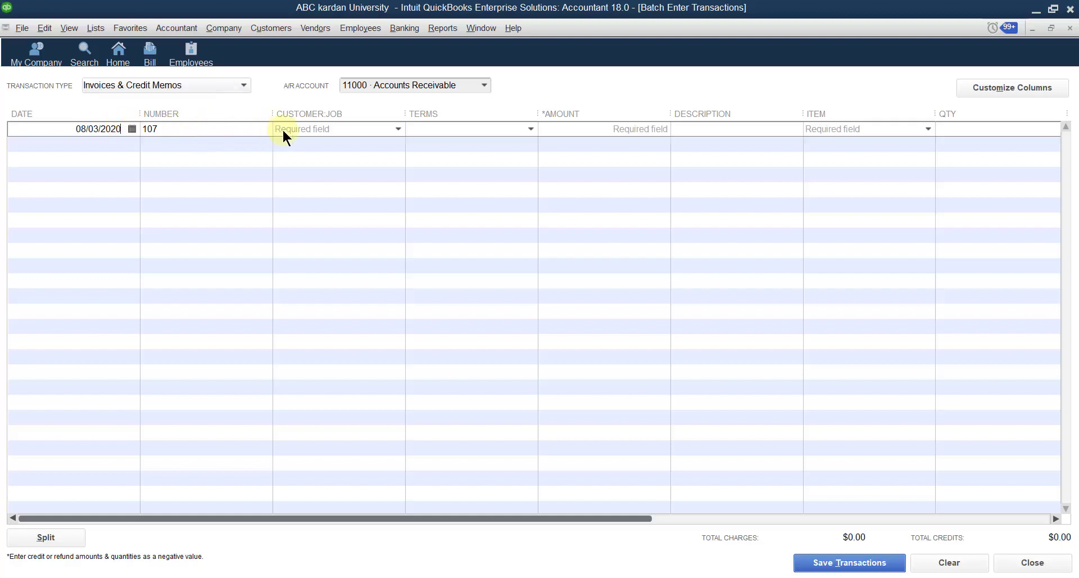
- Choose the customer for invoice 107 and set its terms to 1% 10 Net 30
click(398, 129)
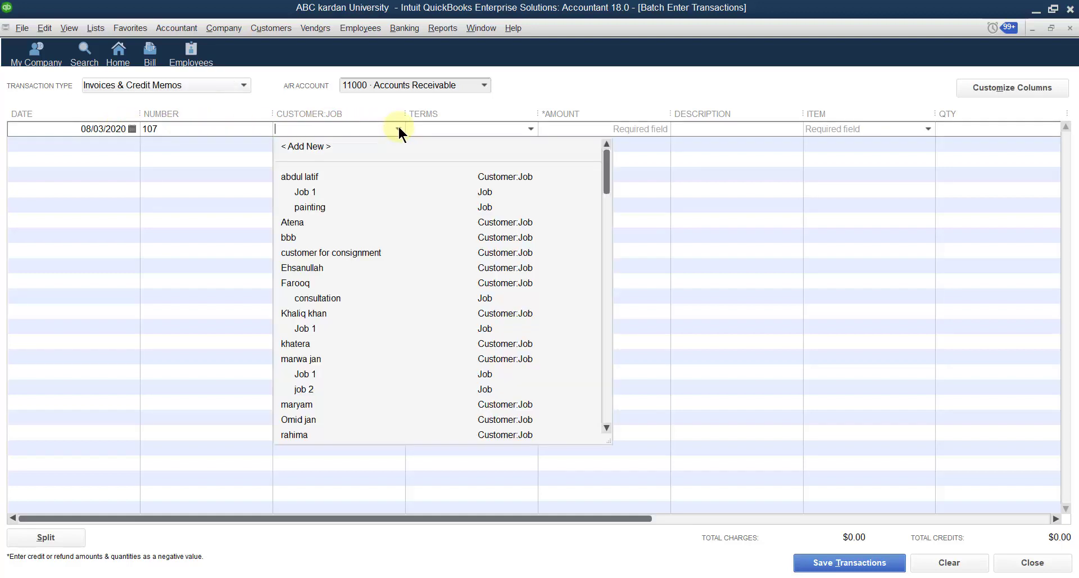
click(296, 405)
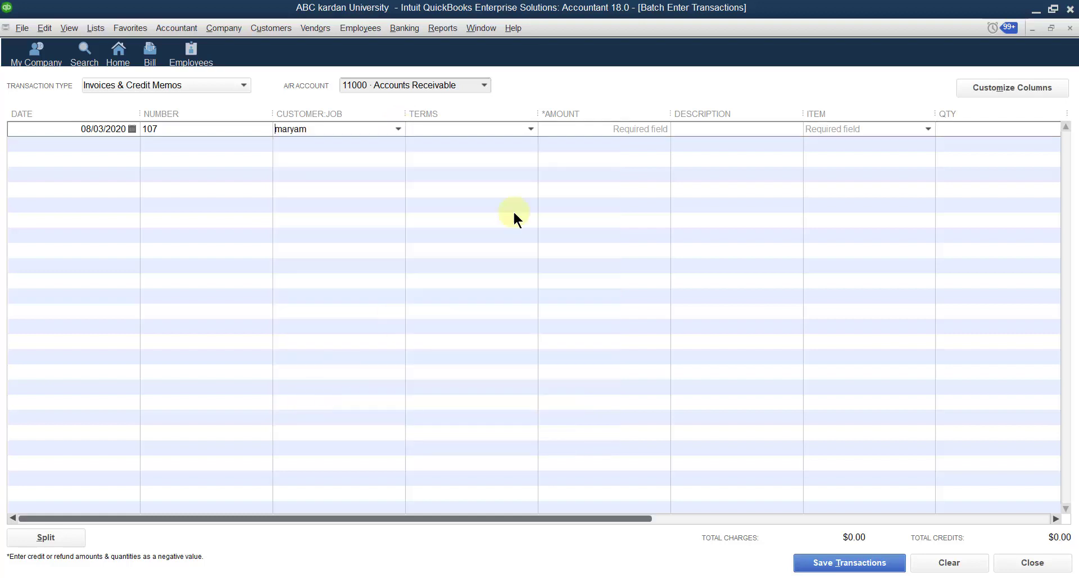
click(528, 128)
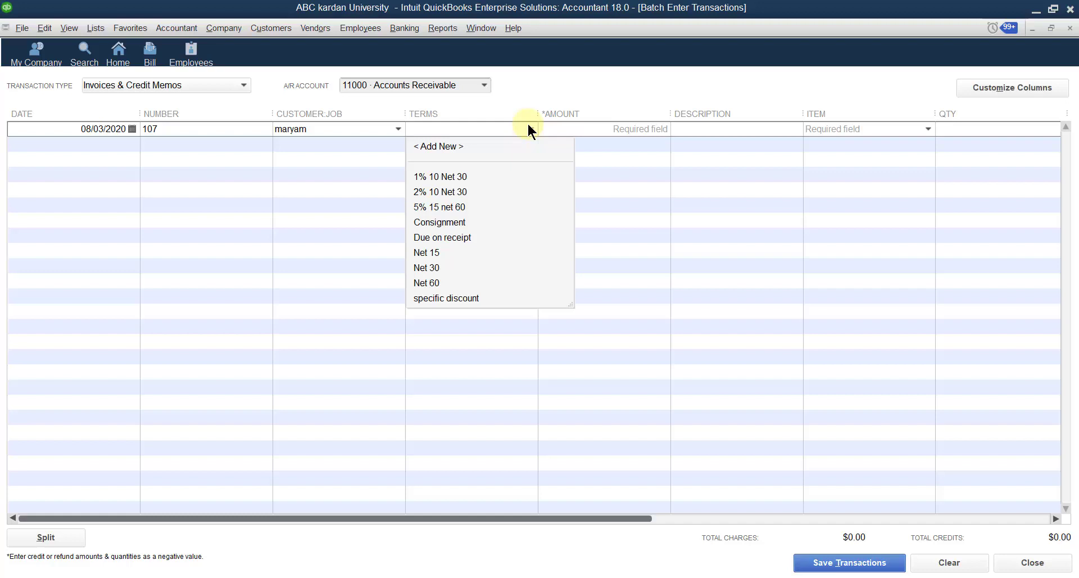
click(468, 176)
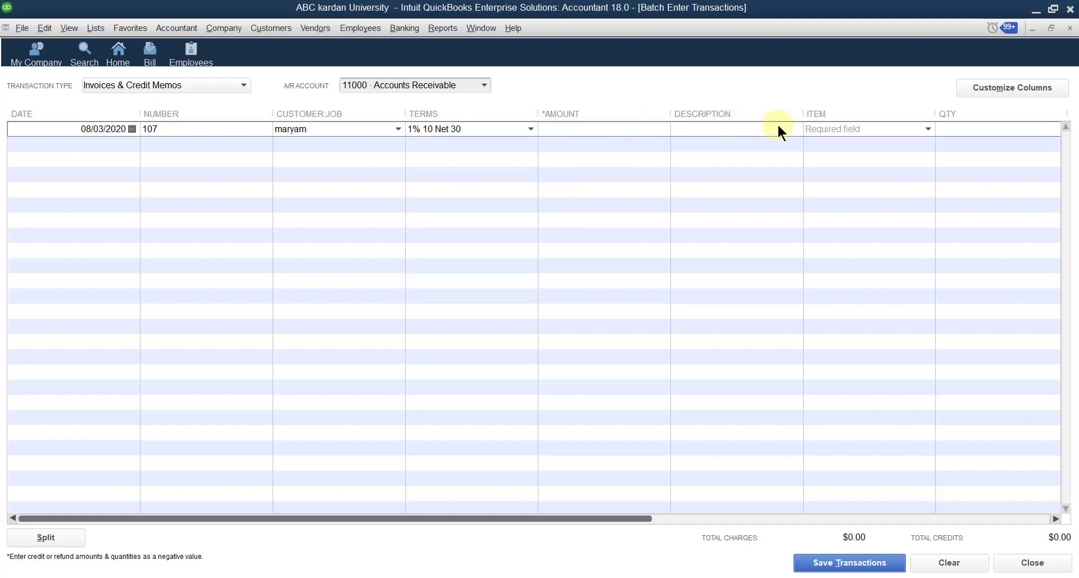
click(909, 129)
- Split invoice 107 and make its first line the books item with a quantity of 110
click(38, 536)
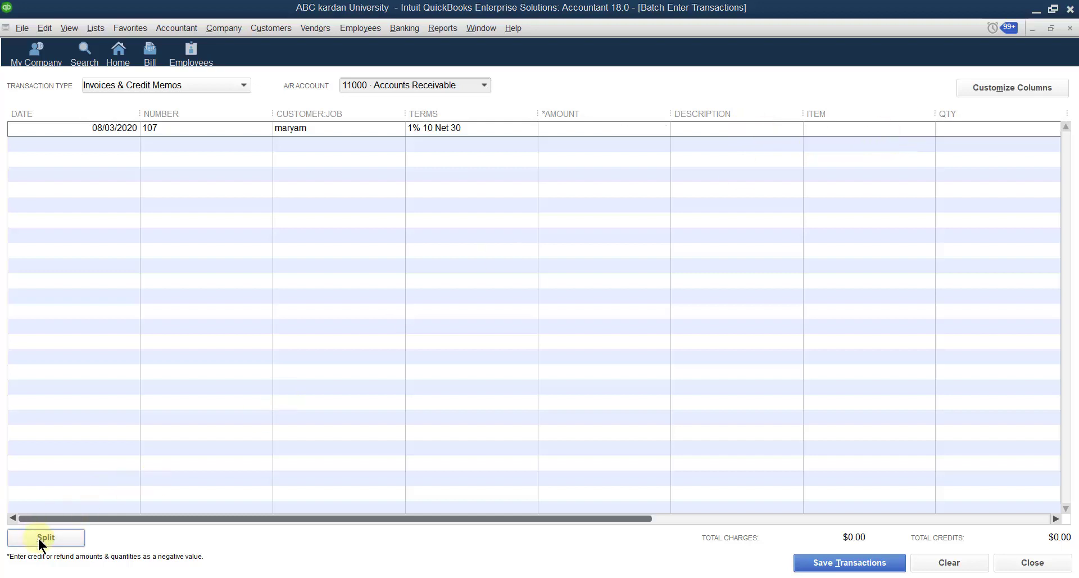
click(220, 240)
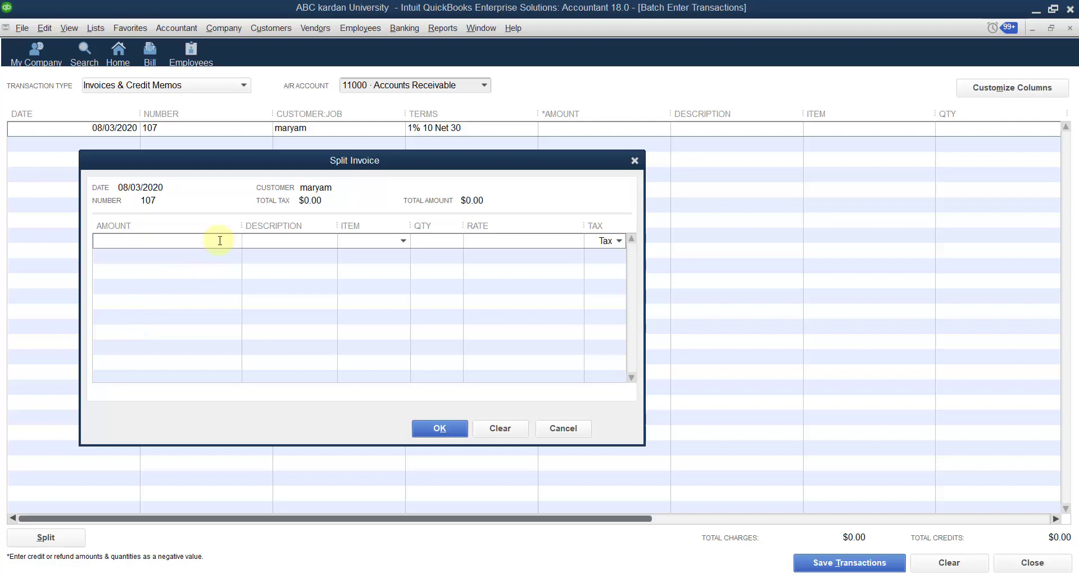
click(403, 241)
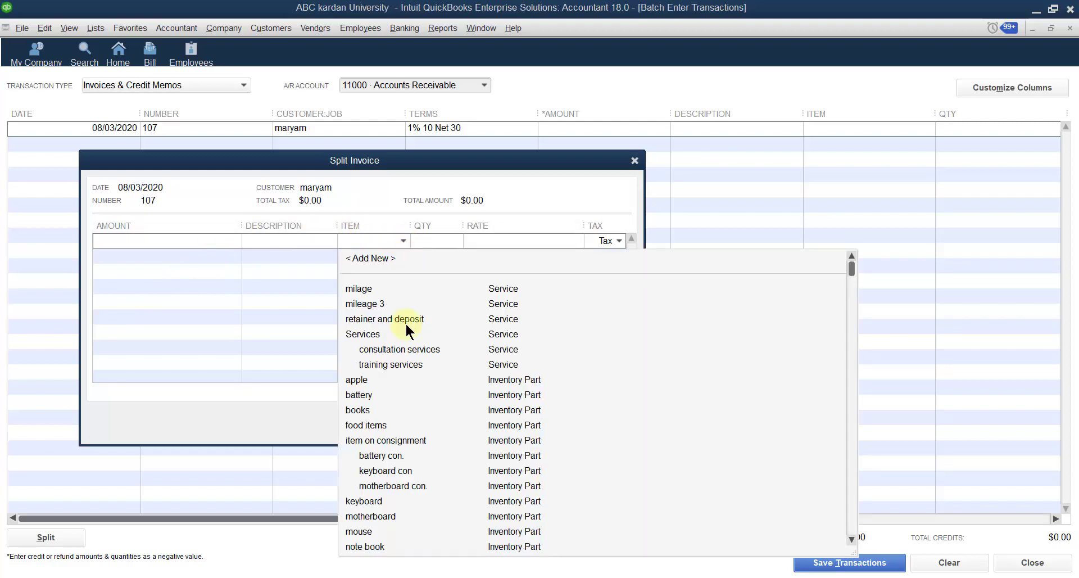
click(367, 410)
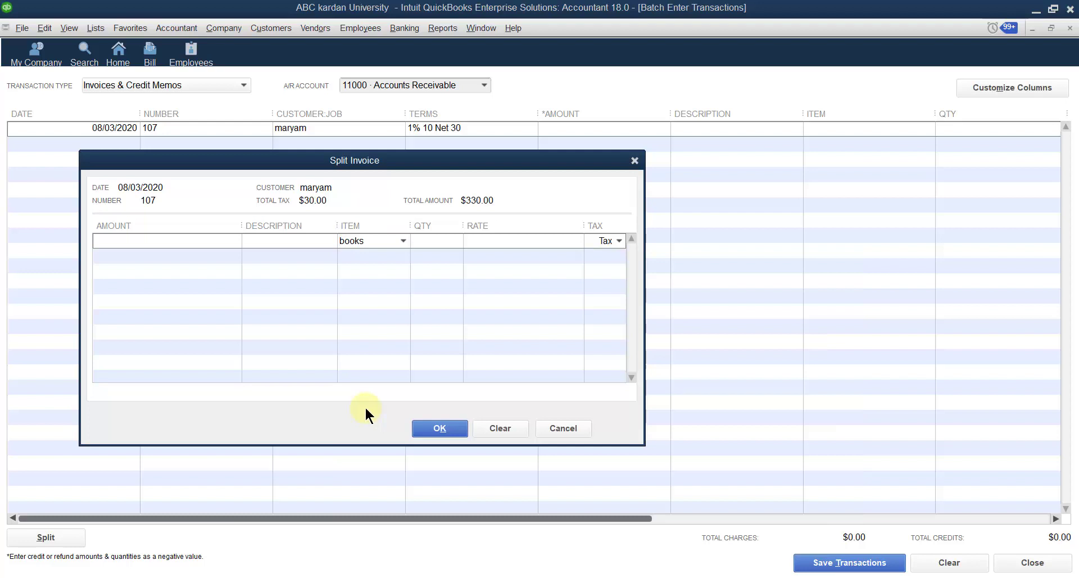
click(434, 239)
text(110)
click(478, 250)
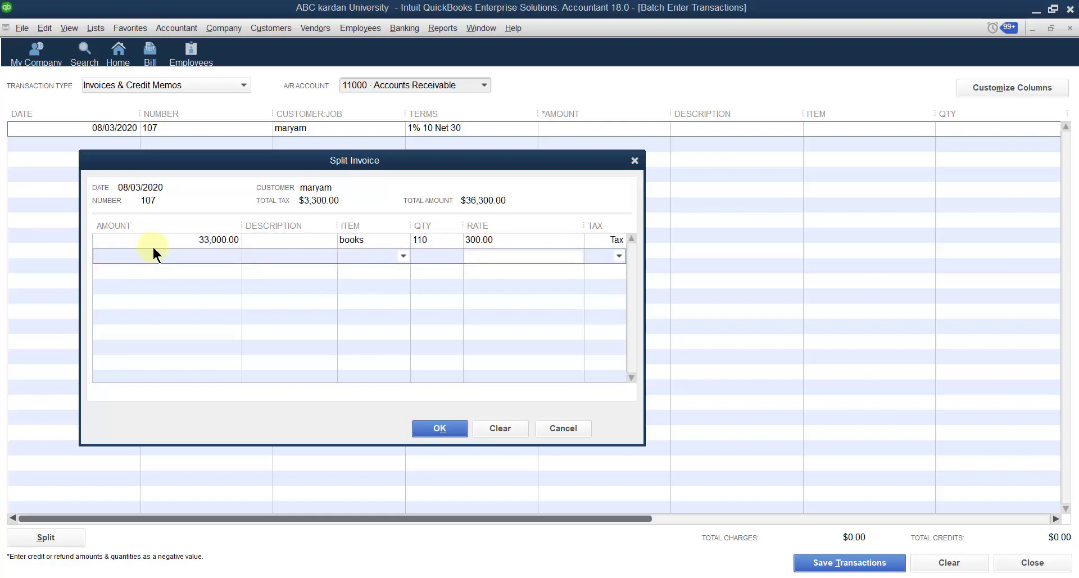
- Add a second split line to invoice 107 for the battery item with a quantity of 20 and accept the split
click(403, 256)
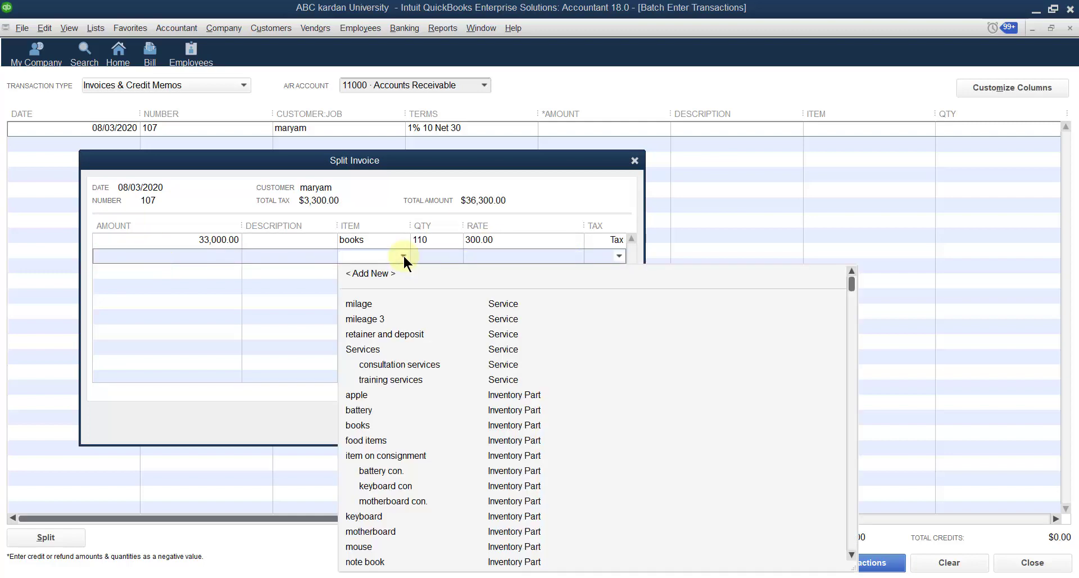
click(369, 409)
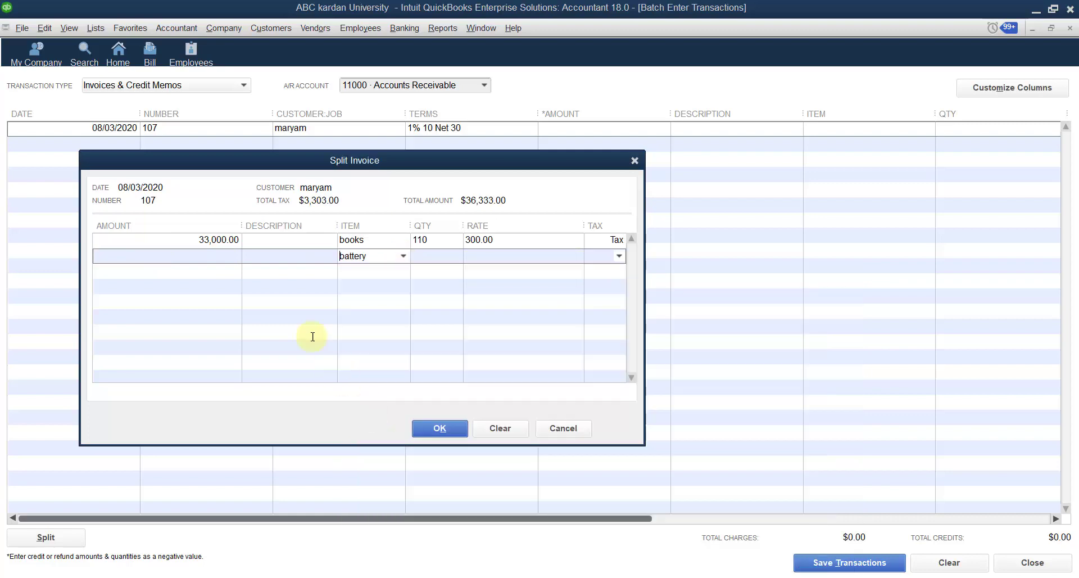
click(426, 256)
text(20)
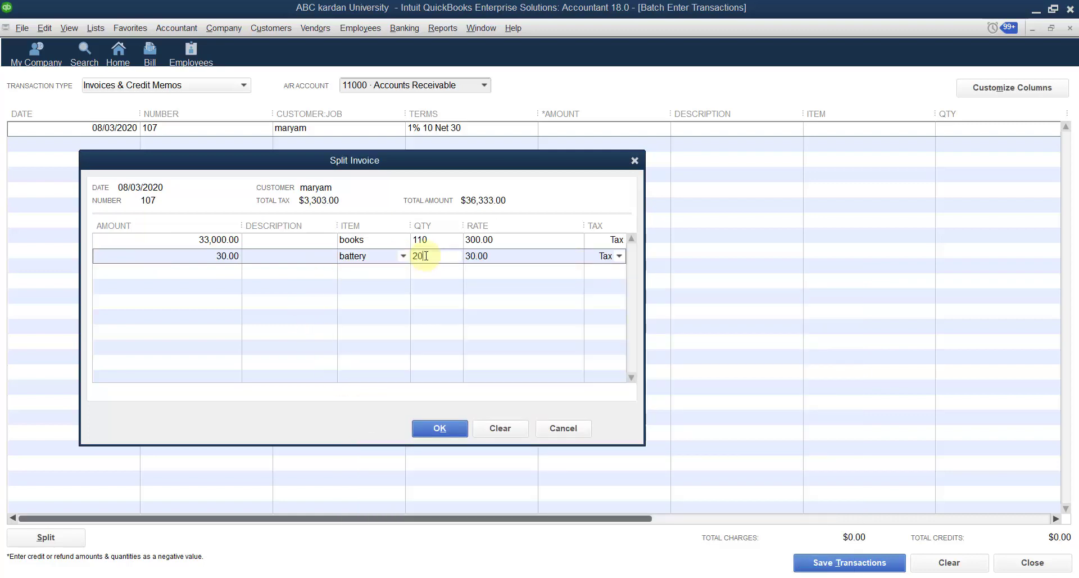
key(Down)
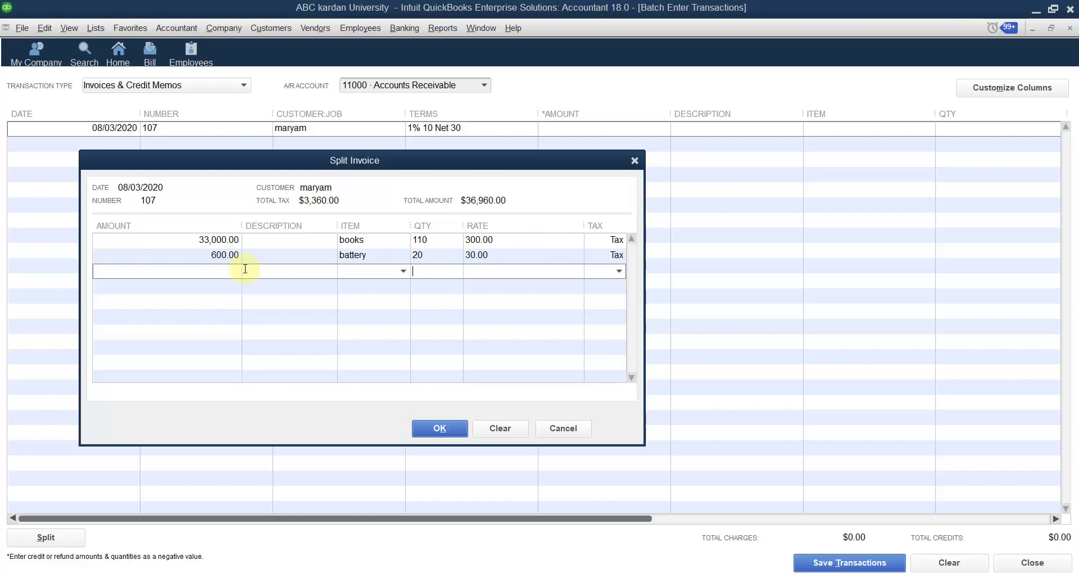
click(436, 430)
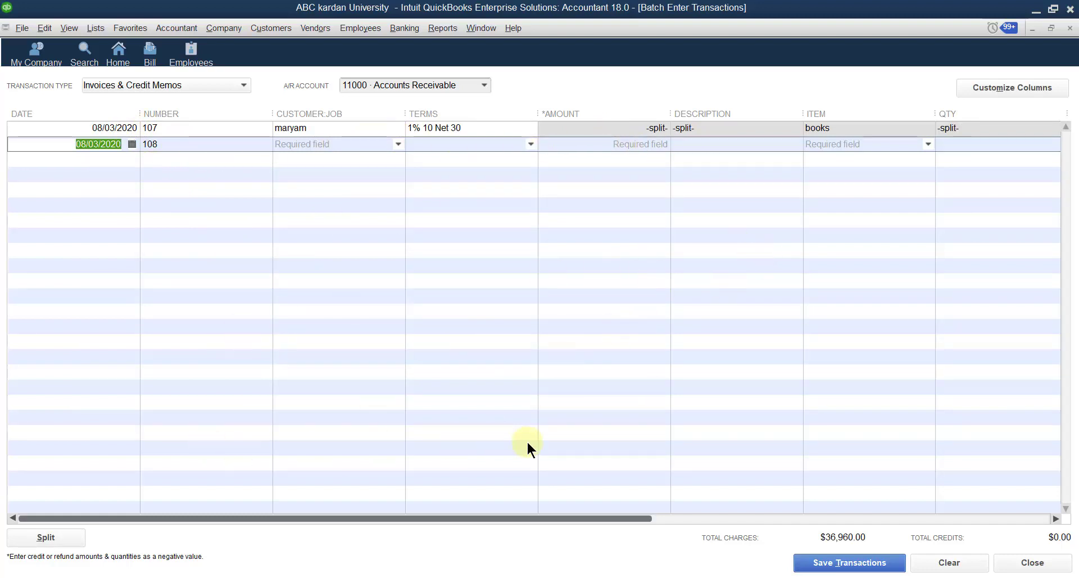
- Save the batch of invoices to the Accounts Receivable account
click(827, 564)
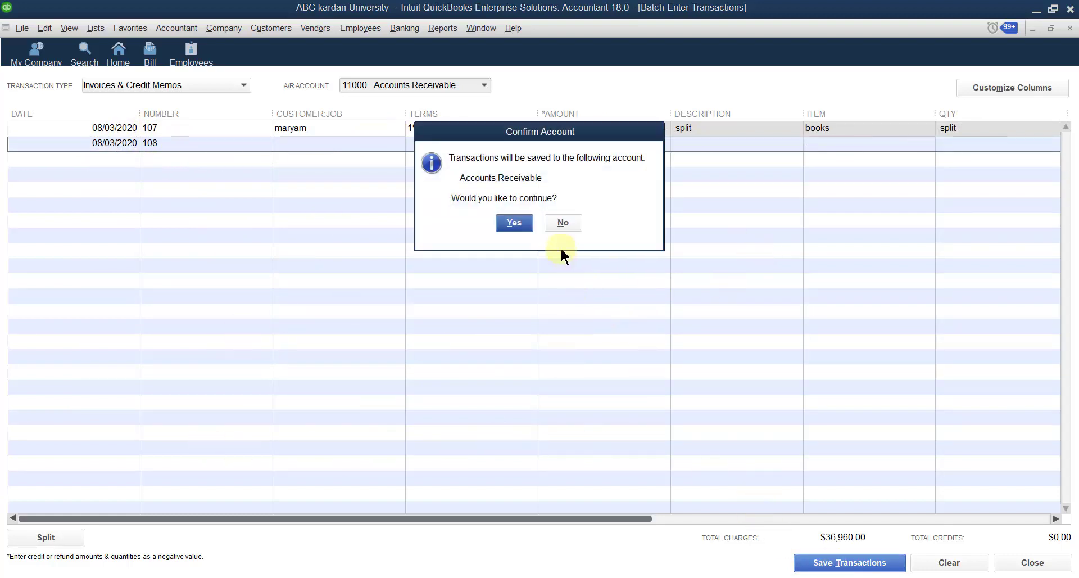
click(520, 224)
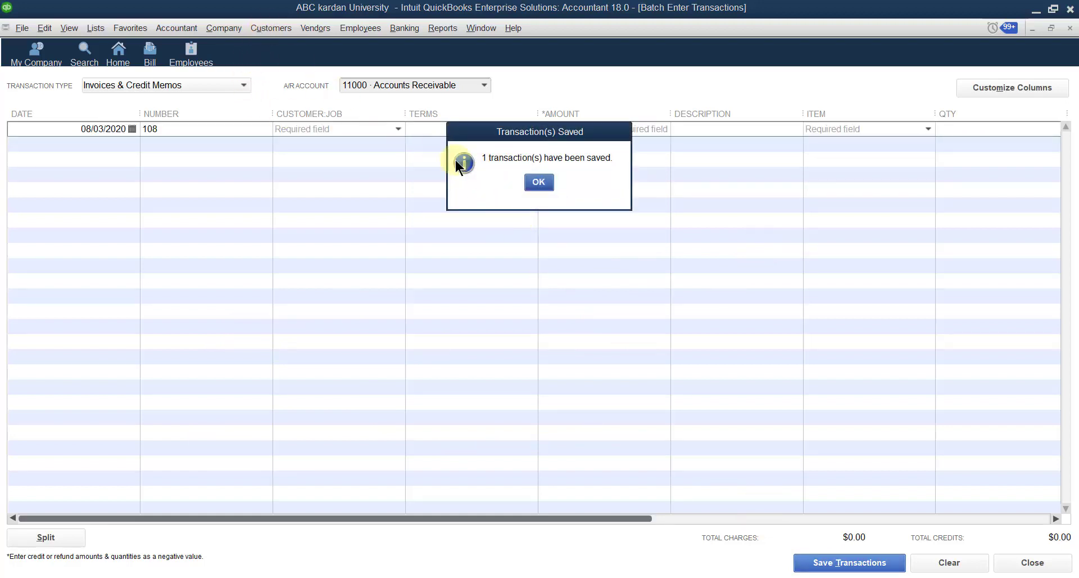
click(538, 183)
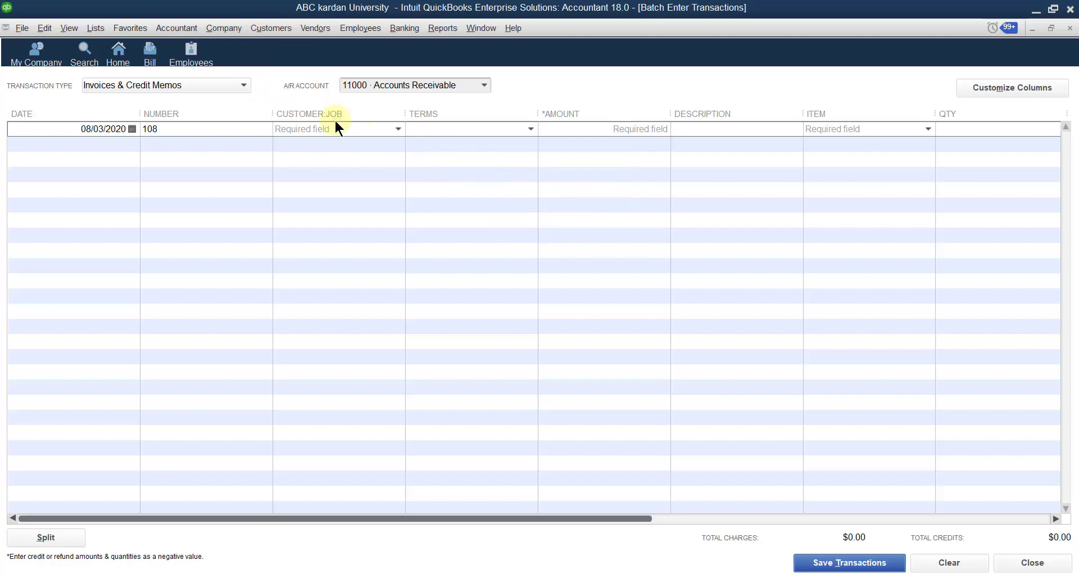
- Check today's invoices in the Customer Center transaction list for the newly saved invoice, and close the center
click(226, 29)
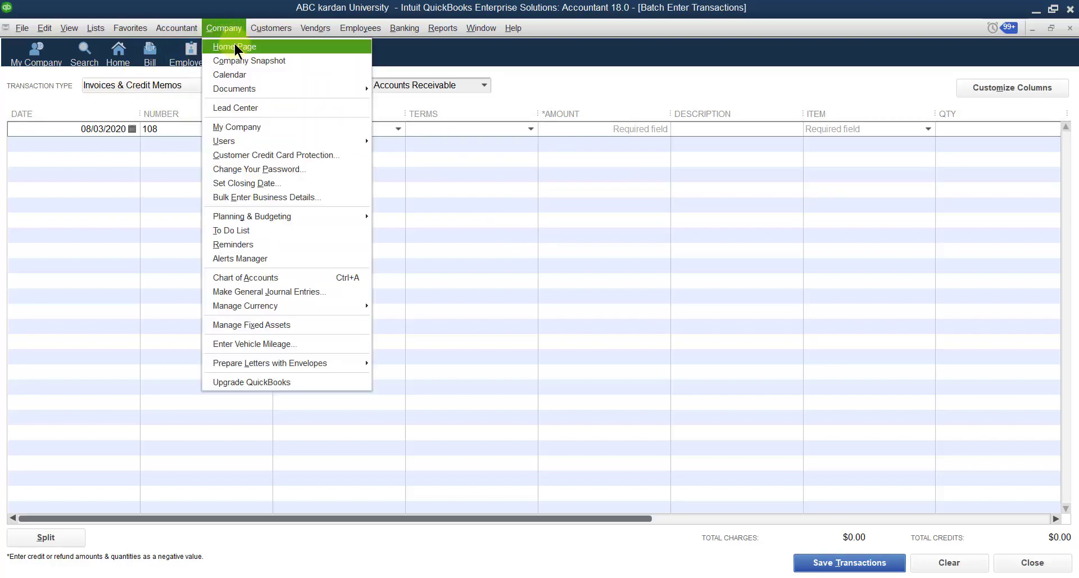
click(234, 44)
click(269, 28)
click(274, 50)
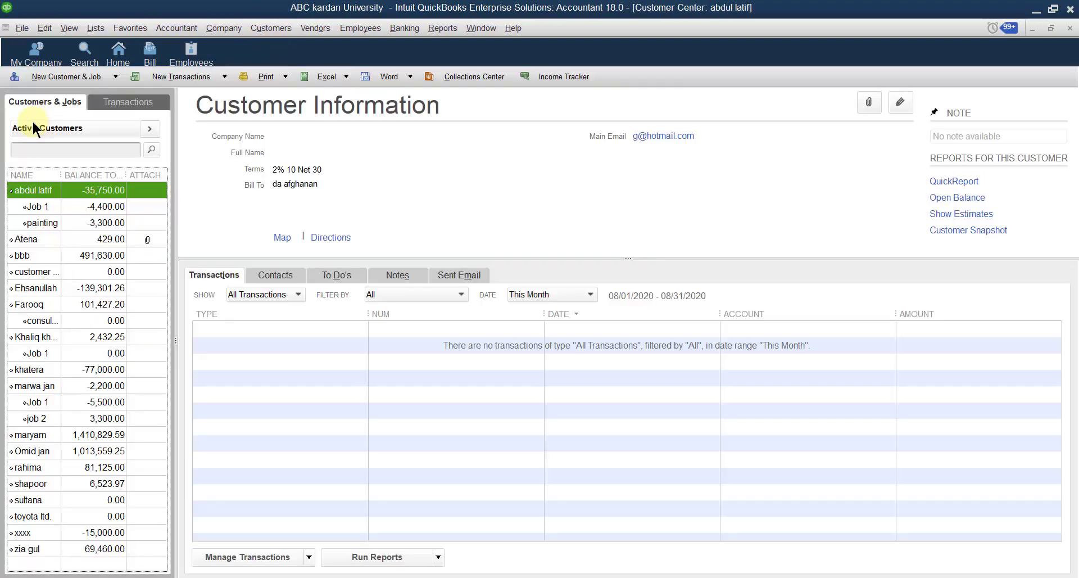
click(138, 102)
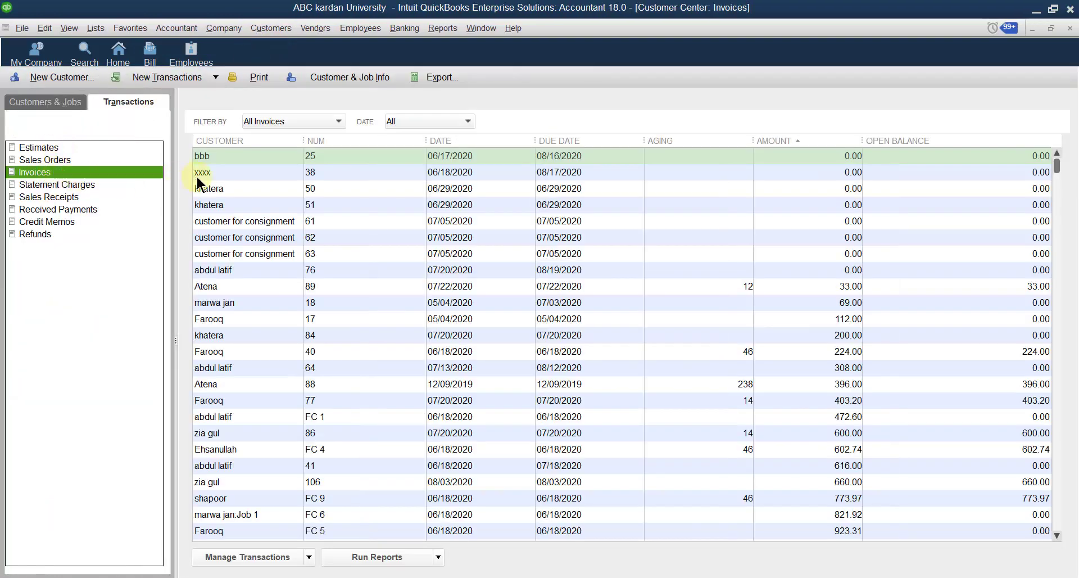
scroll(349, 332, down, 3)
scroll(350, 332, up, 3)
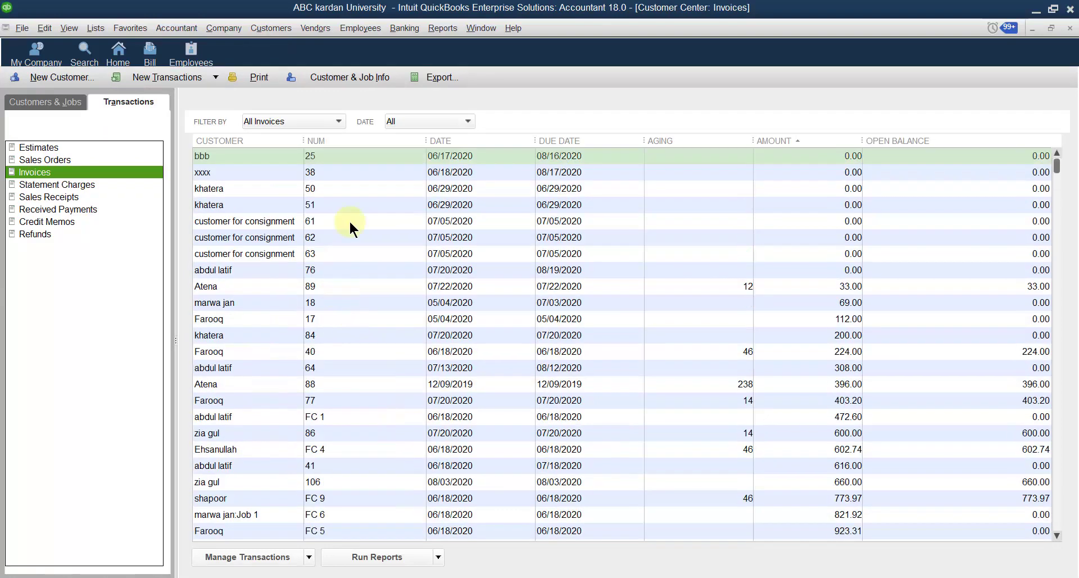
click(454, 116)
click(412, 148)
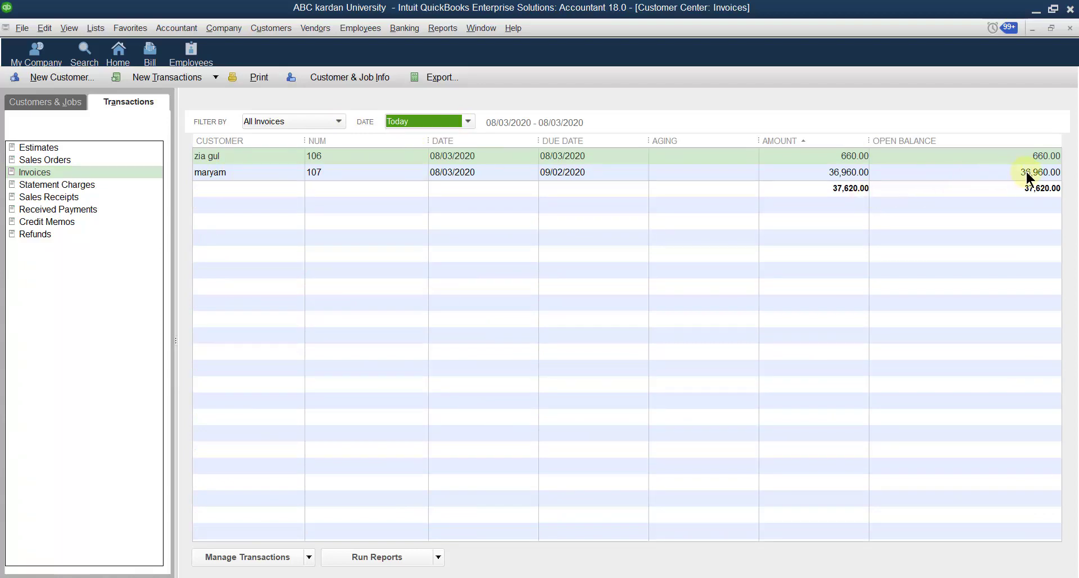
click(1051, 28)
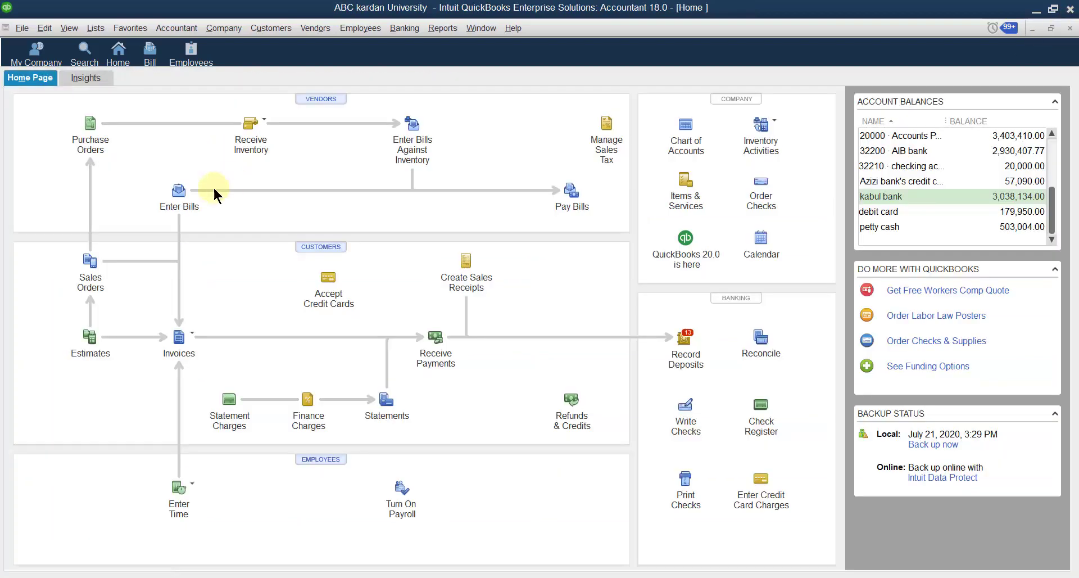
- Reopen Batch Enter Transactions from the Accountant Center and review the available transaction types, keeping Invoices & Credit Memos
click(177, 28)
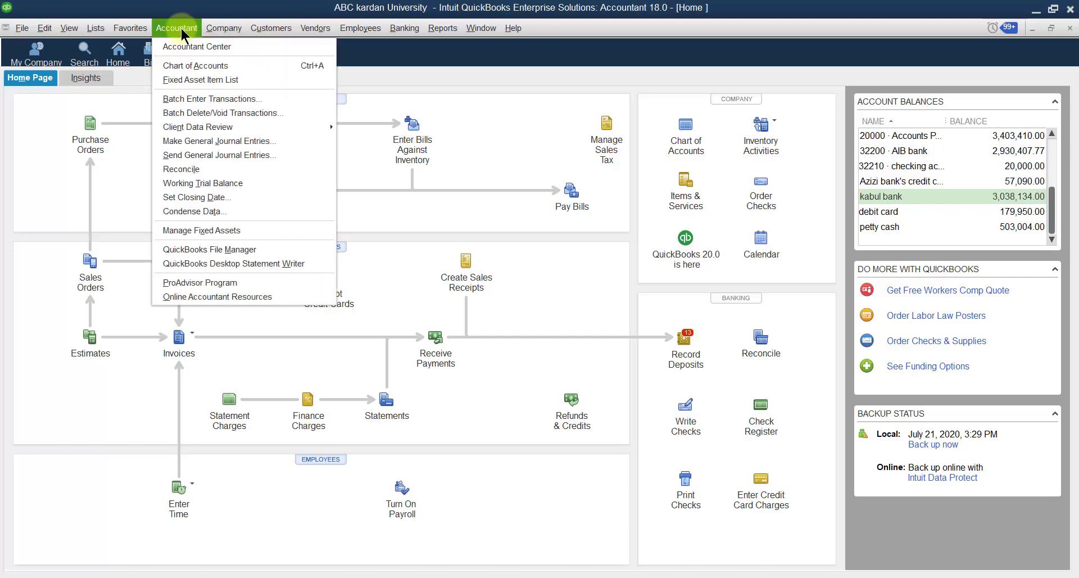
click(186, 44)
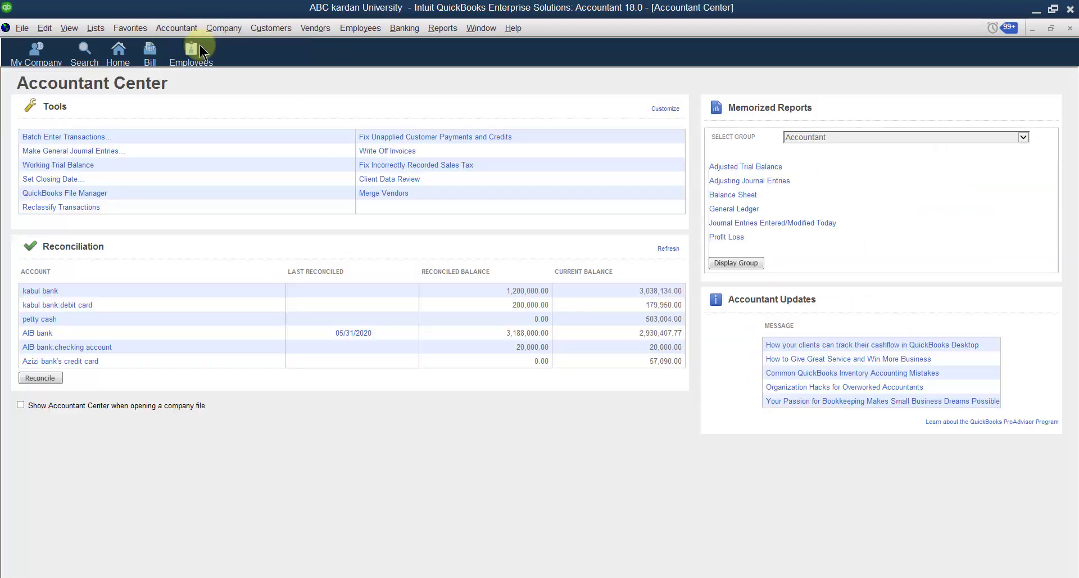
click(39, 137)
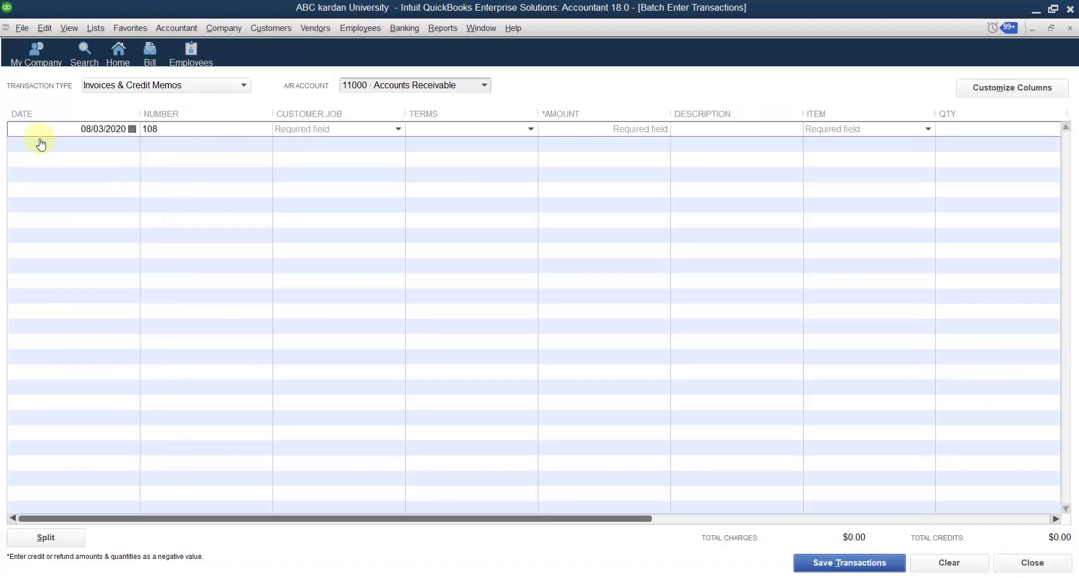
click(231, 85)
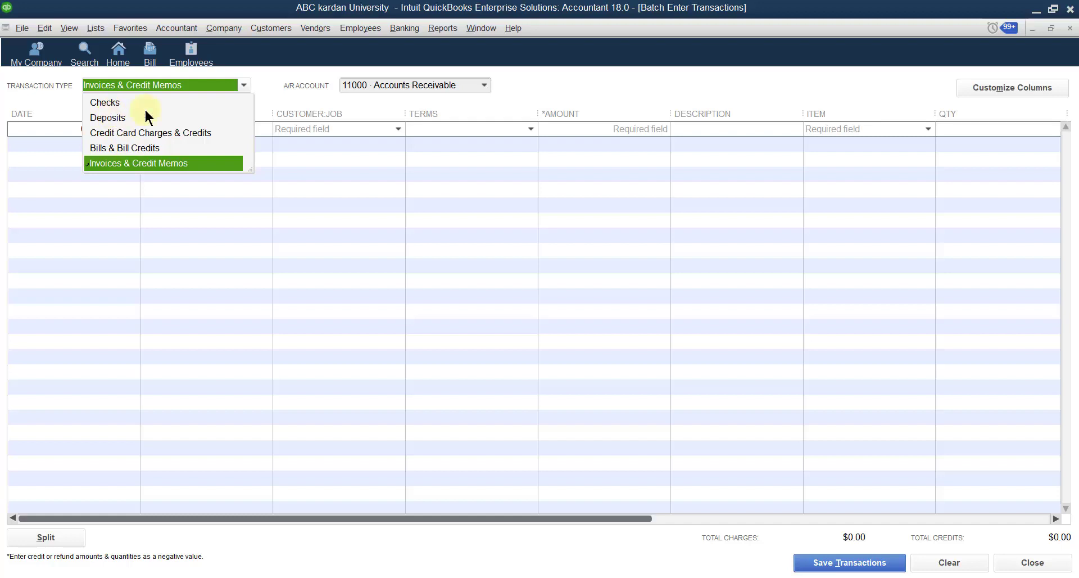
click(616, 86)
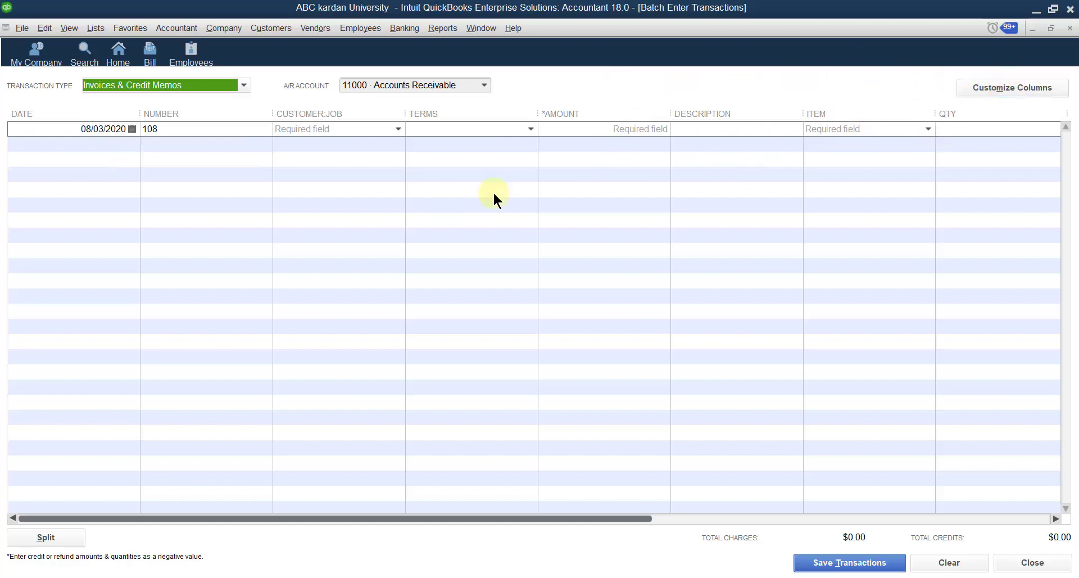
- Add the Online Pay column to the invoice grid, check it at the row's end, and close the batch entry window
click(1011, 85)
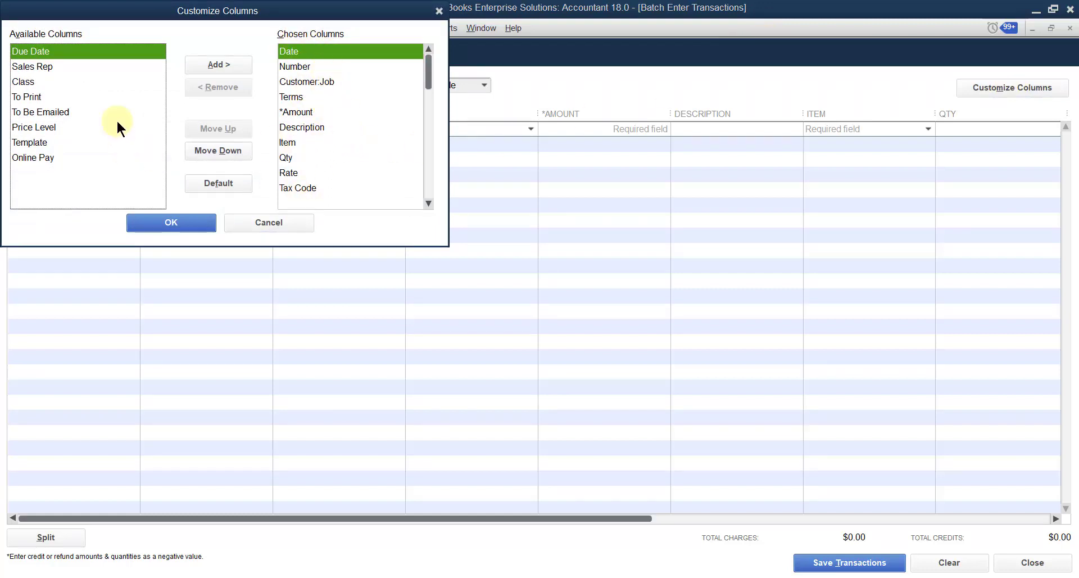
click(42, 158)
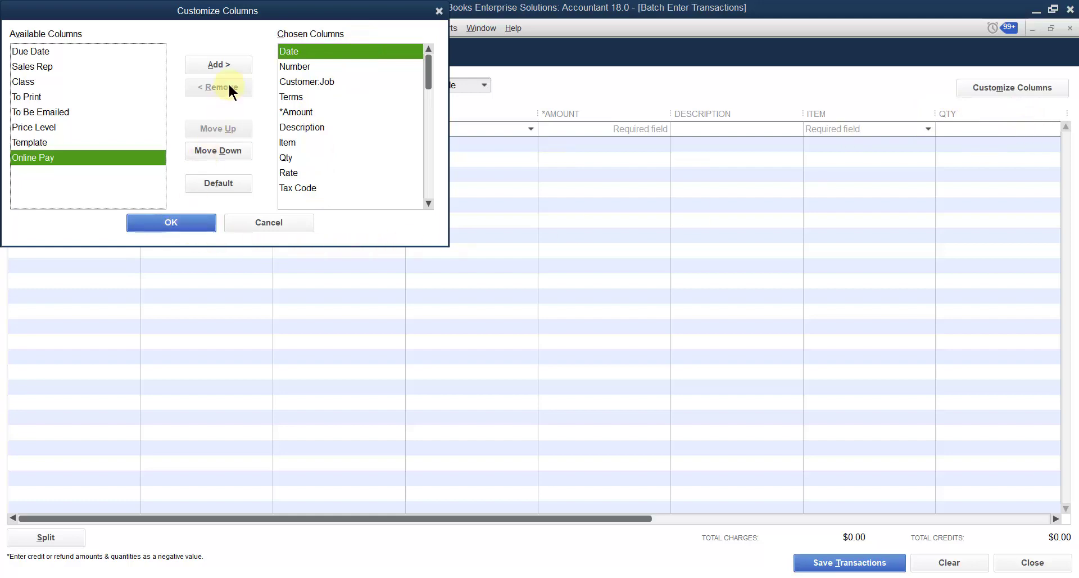
click(219, 64)
click(202, 223)
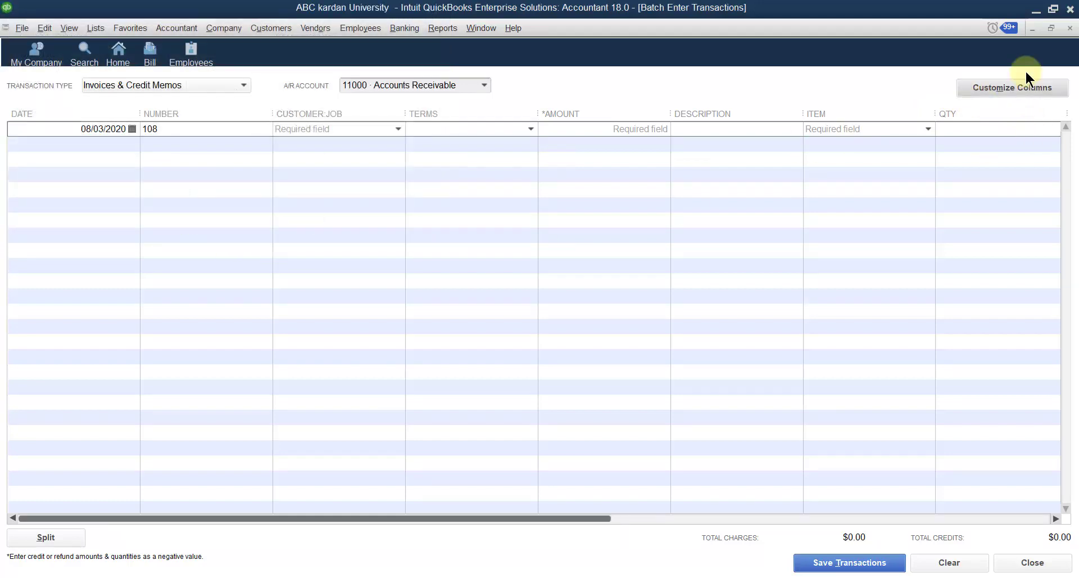
drag(592, 514, 1043, 454)
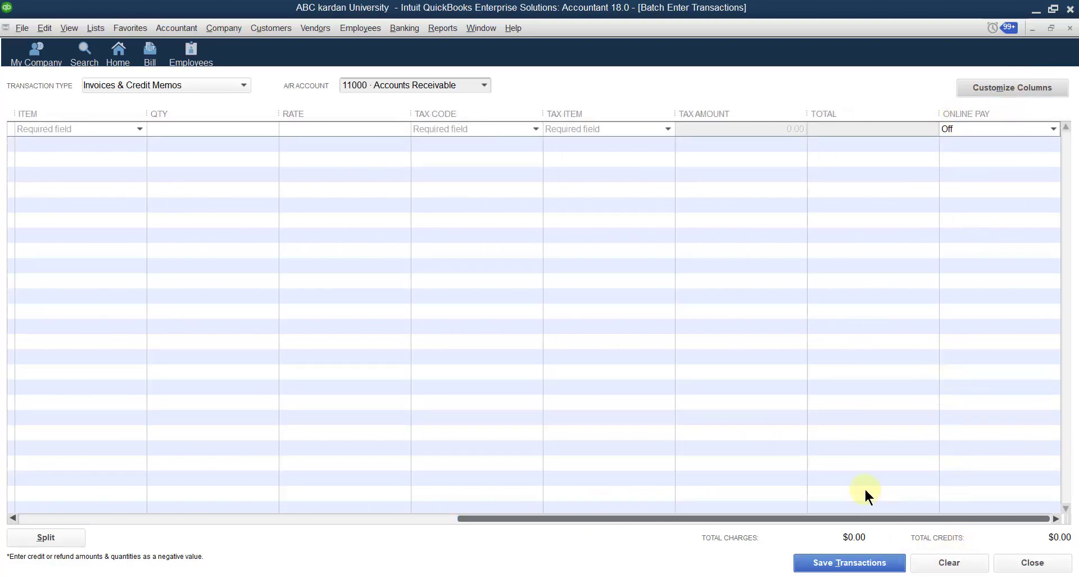
drag(784, 516, 266, 532)
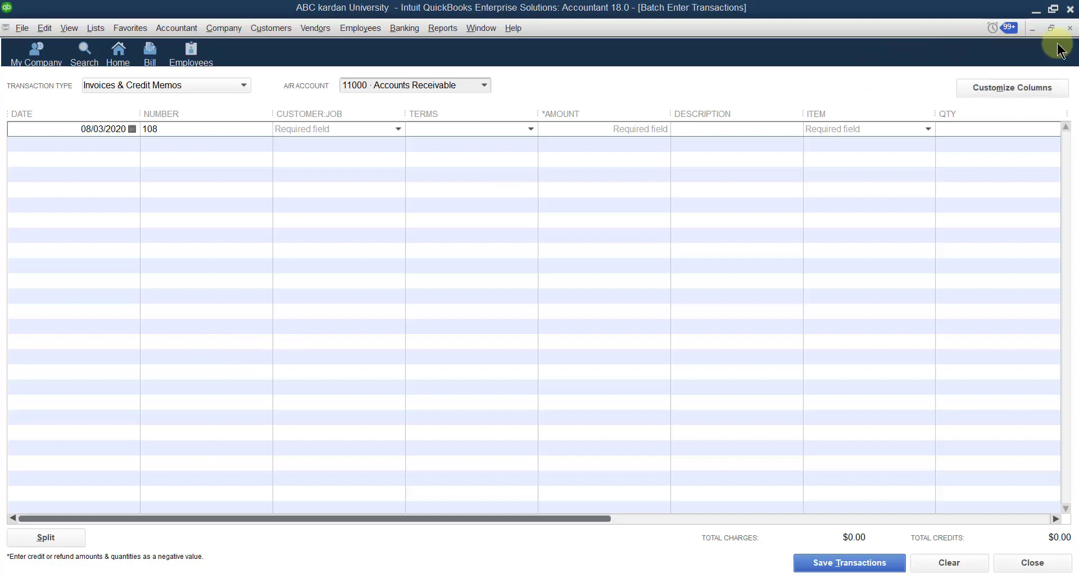
click(1071, 28)
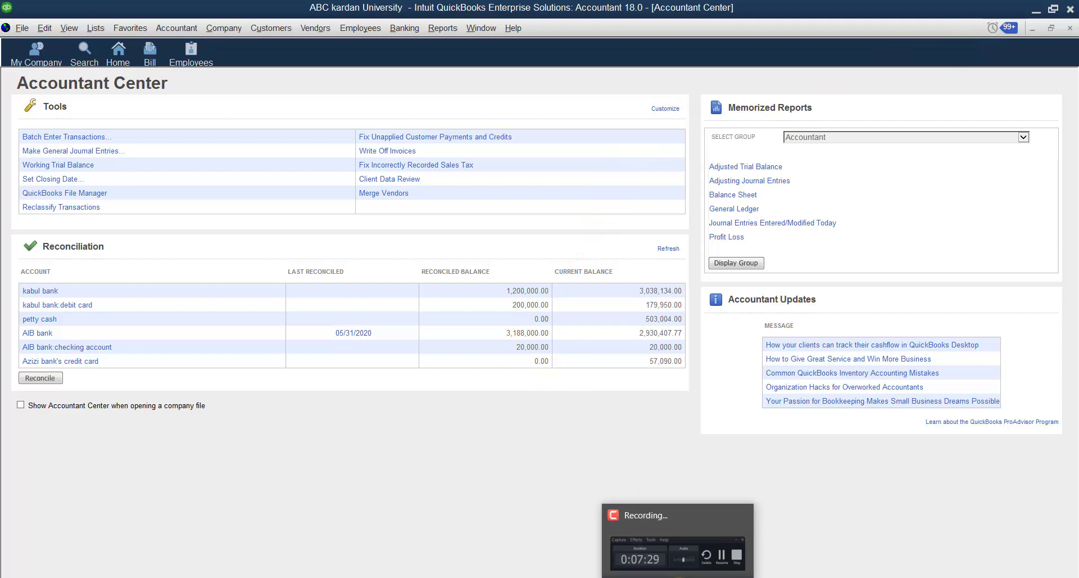
click(679, 577)
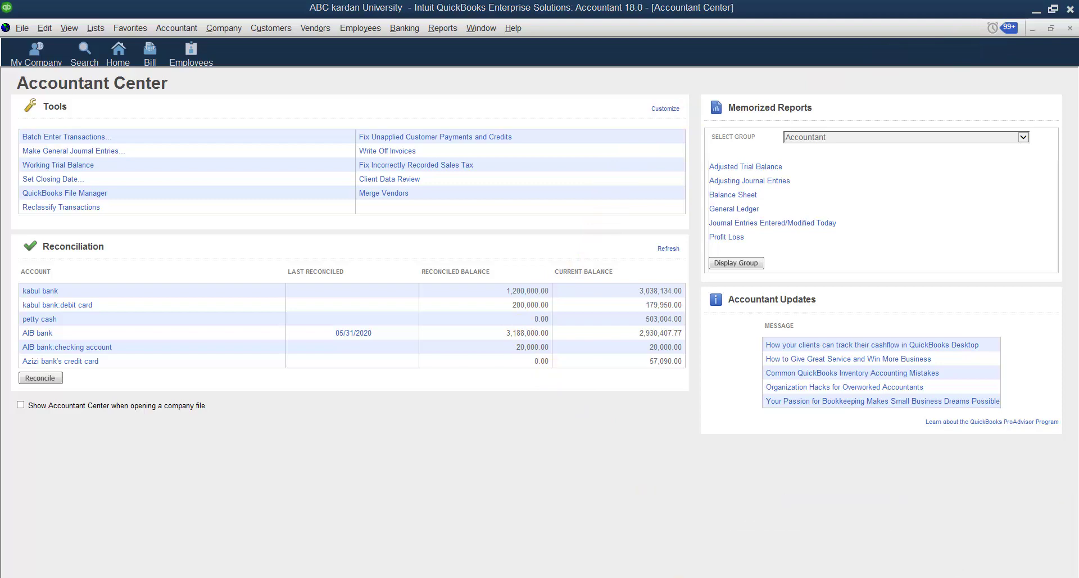